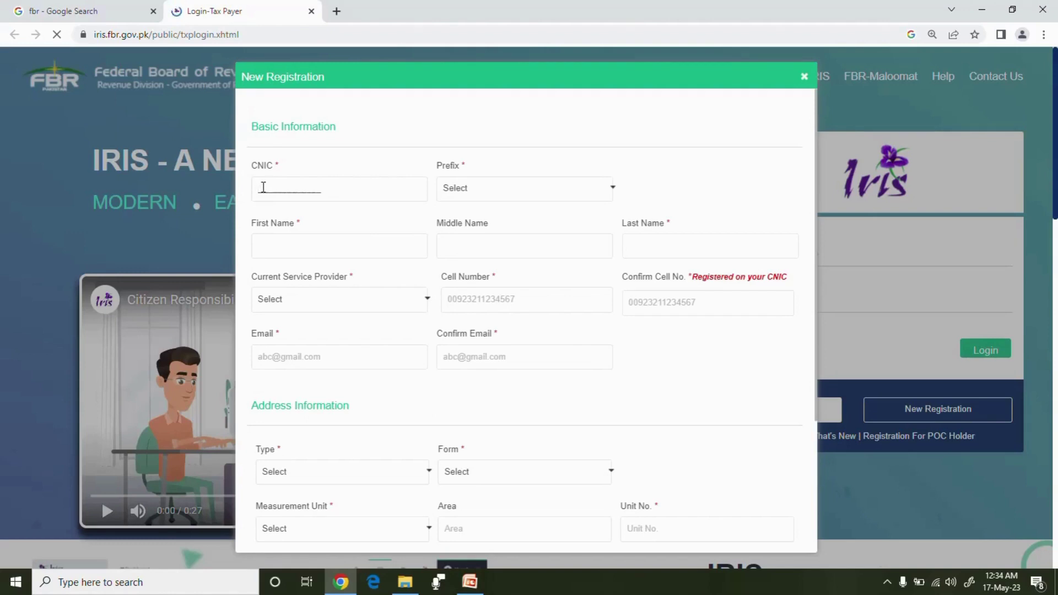
Enter the taxpayer's CNIC, choose prefix Mr., and autofill the first and last name
click(521, 192)
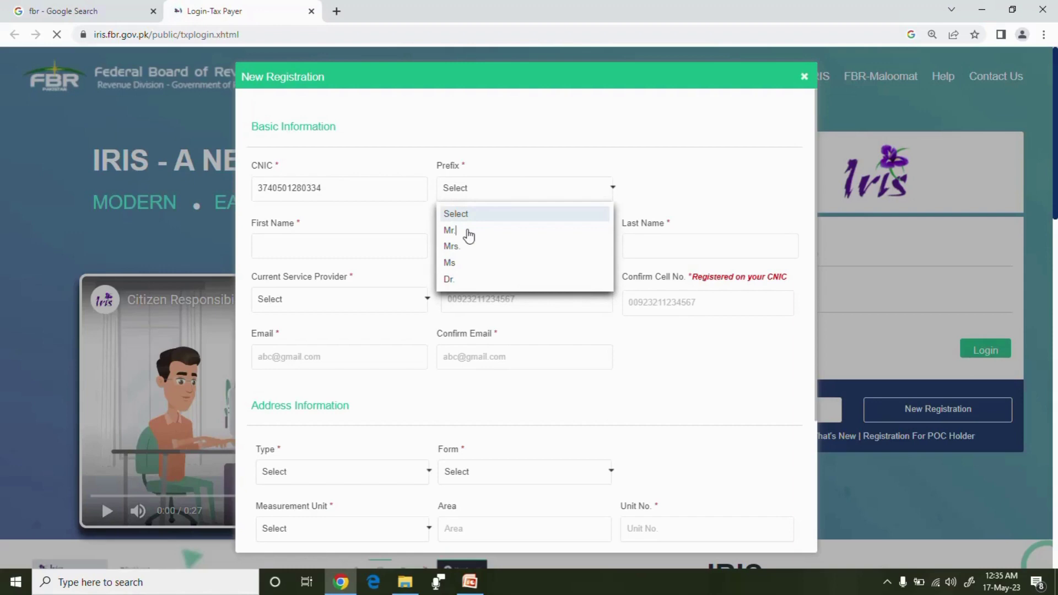
click(468, 230)
click(298, 245)
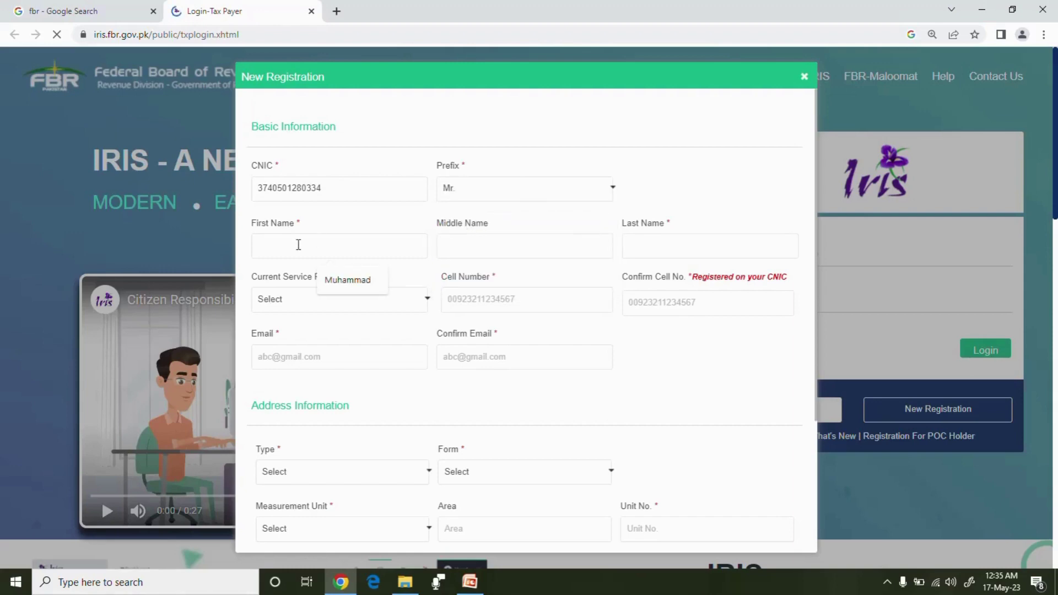
click(349, 284)
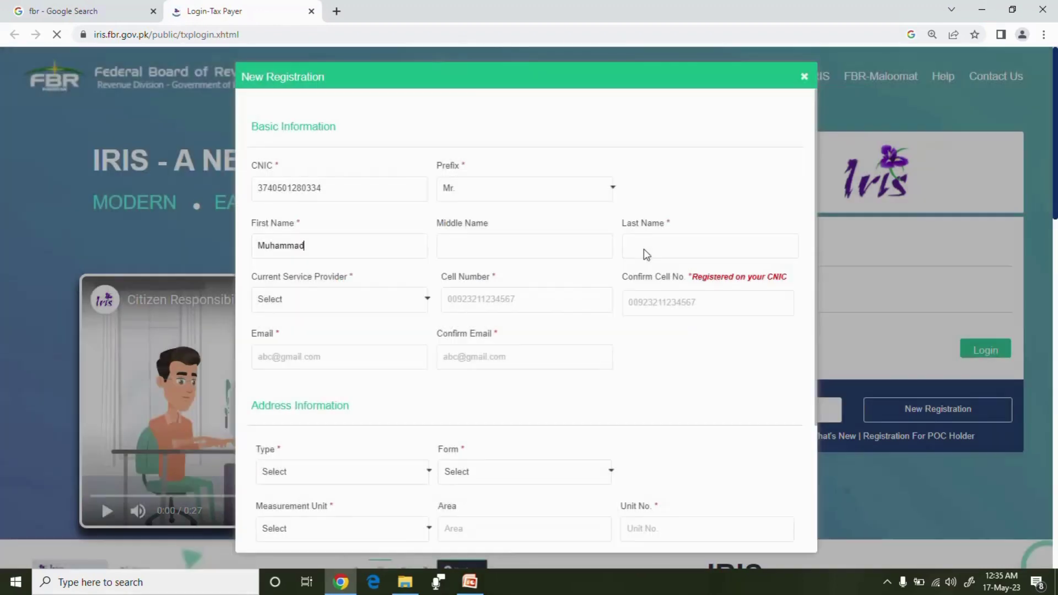
click(643, 254)
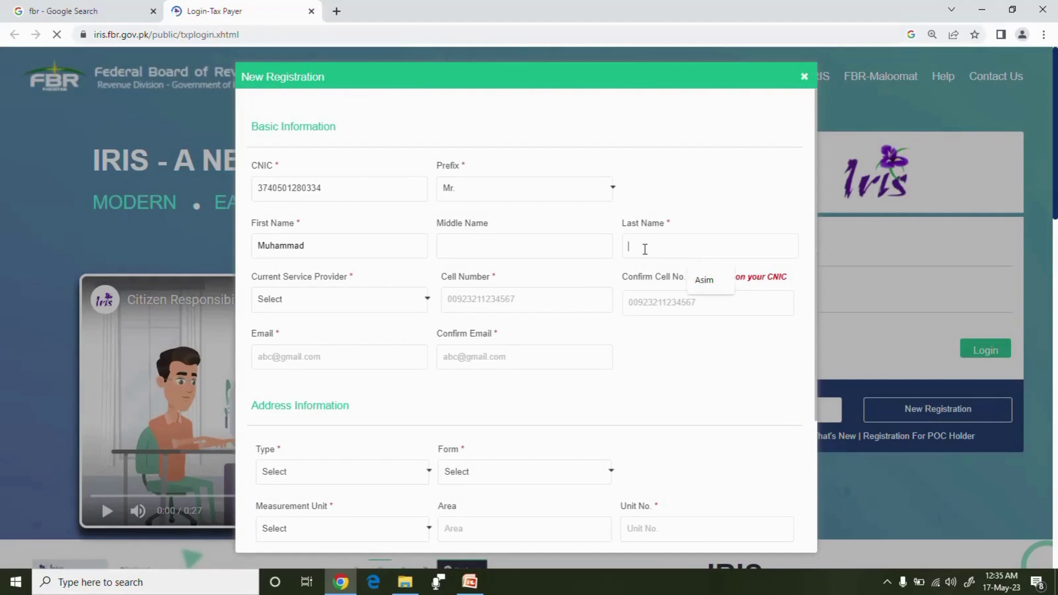
click(702, 279)
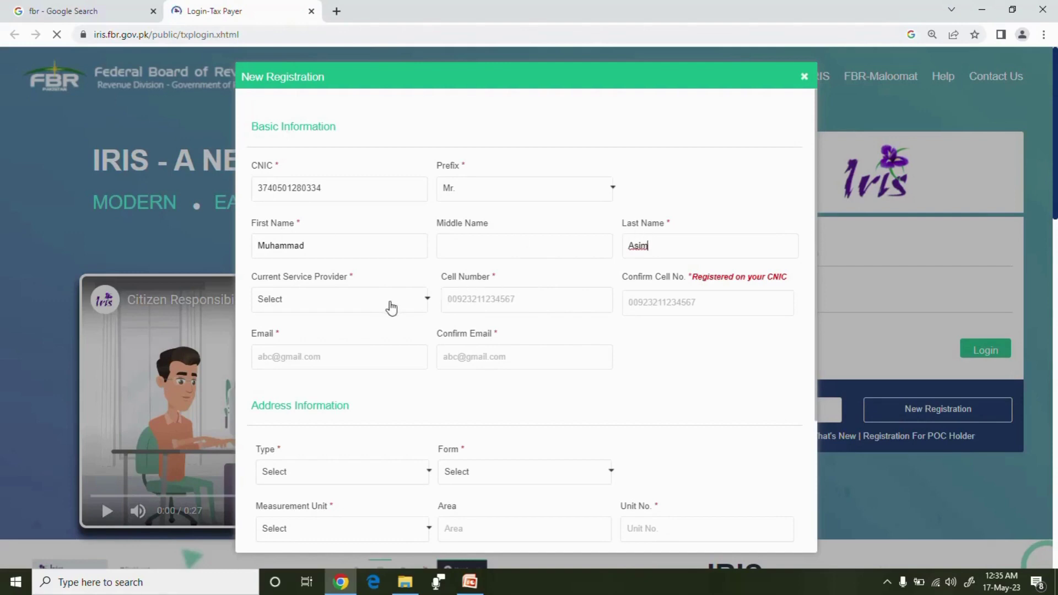
Choose Mobilink as service provider and enter the cell number in both cell fields
click(429, 302)
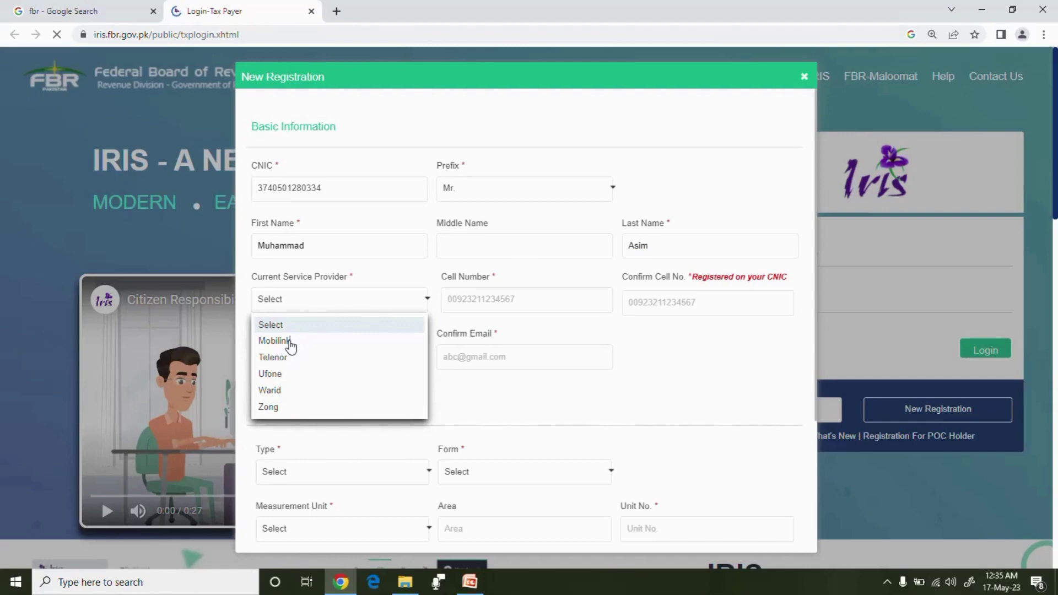
click(291, 346)
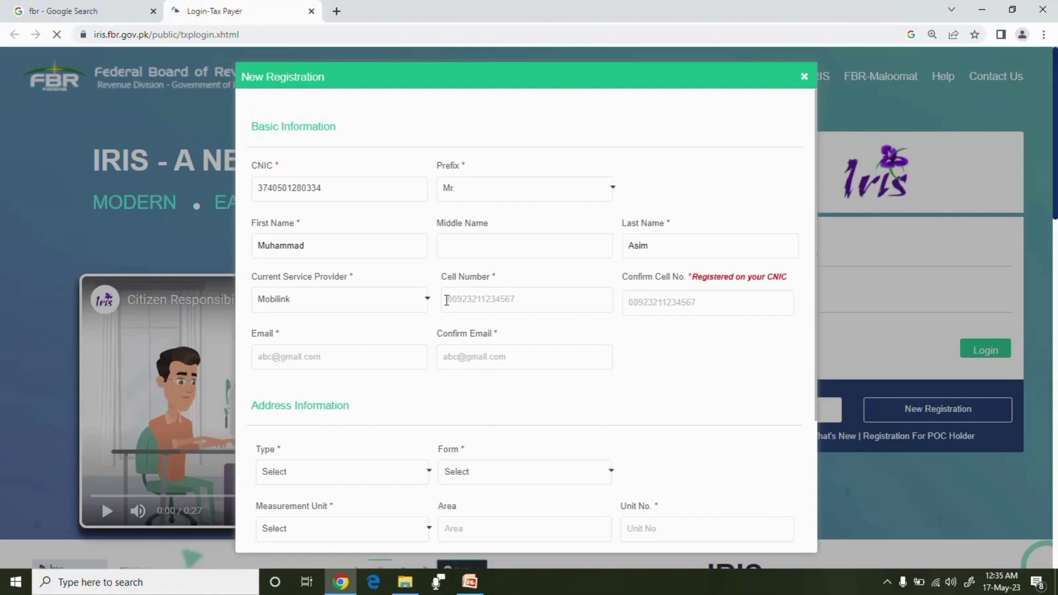
click(446, 300)
click(632, 304)
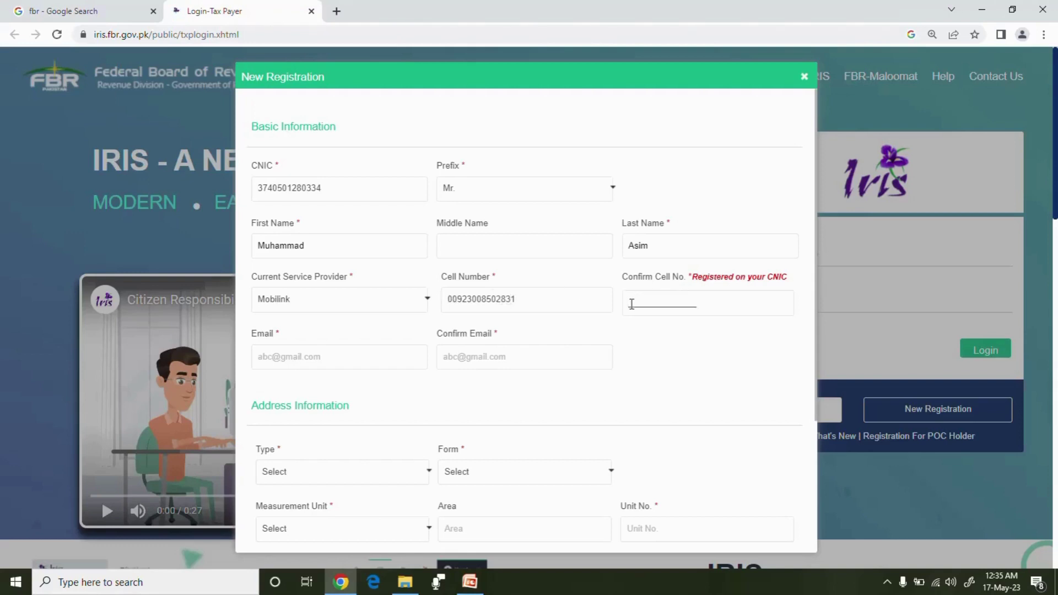
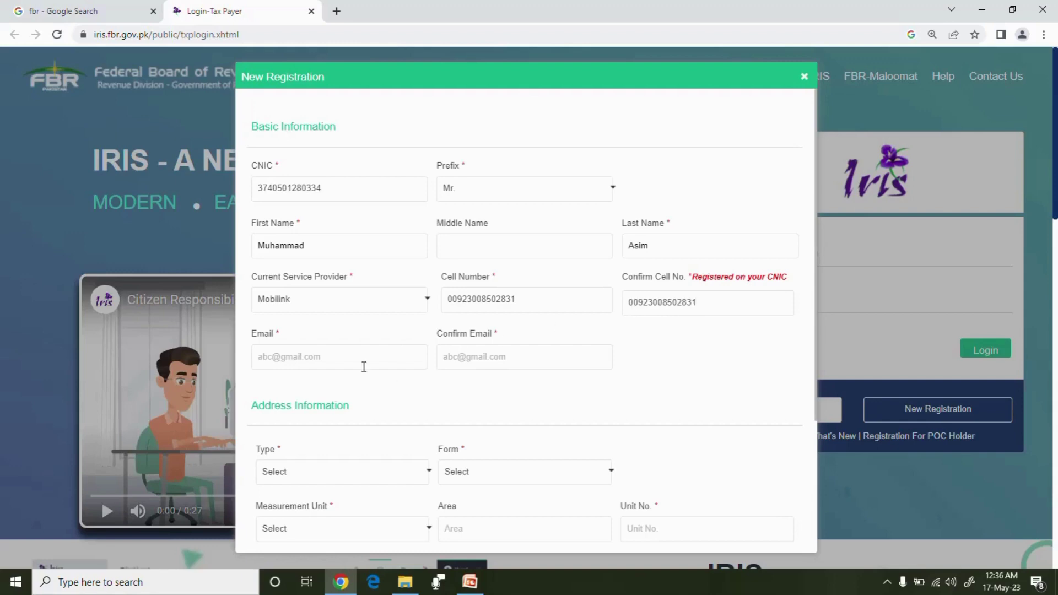
Autofill the taxpayer's e-mail address into Email and Confirm Email
click(303, 363)
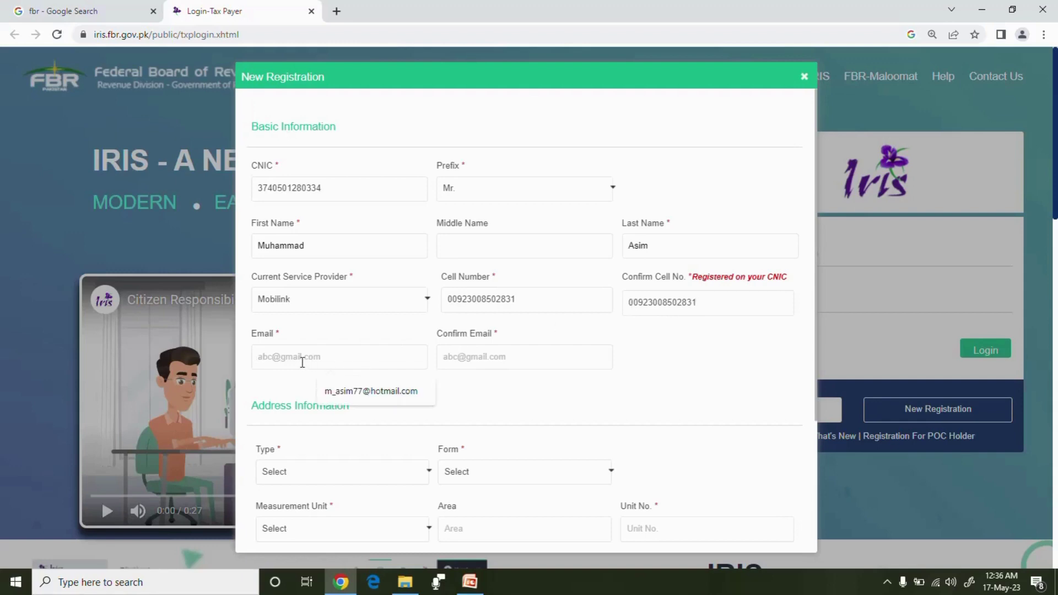
click(370, 391)
click(463, 359)
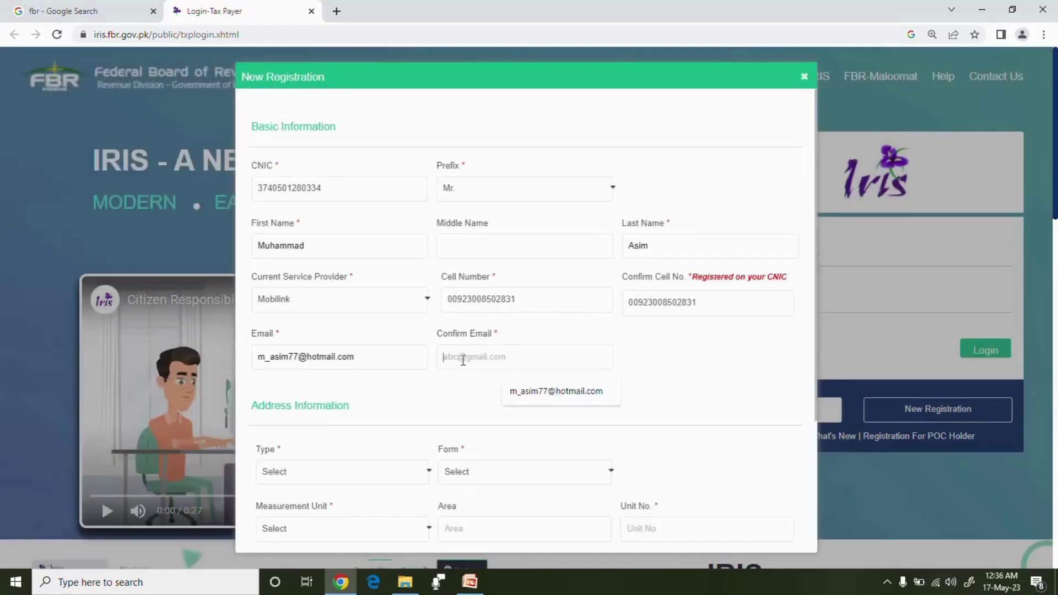
click(534, 396)
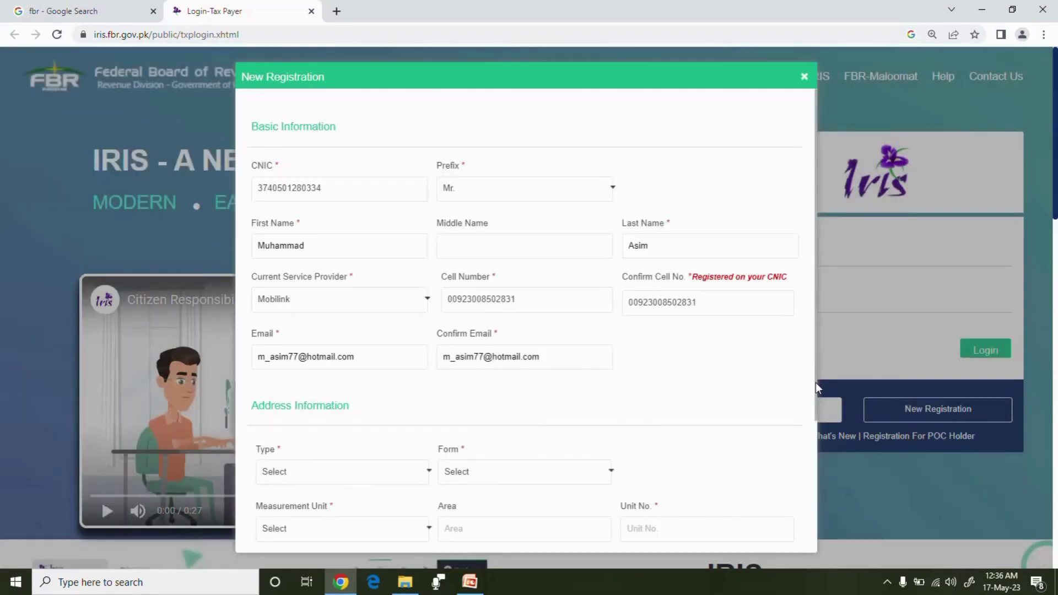
drag(816, 382, 822, 490)
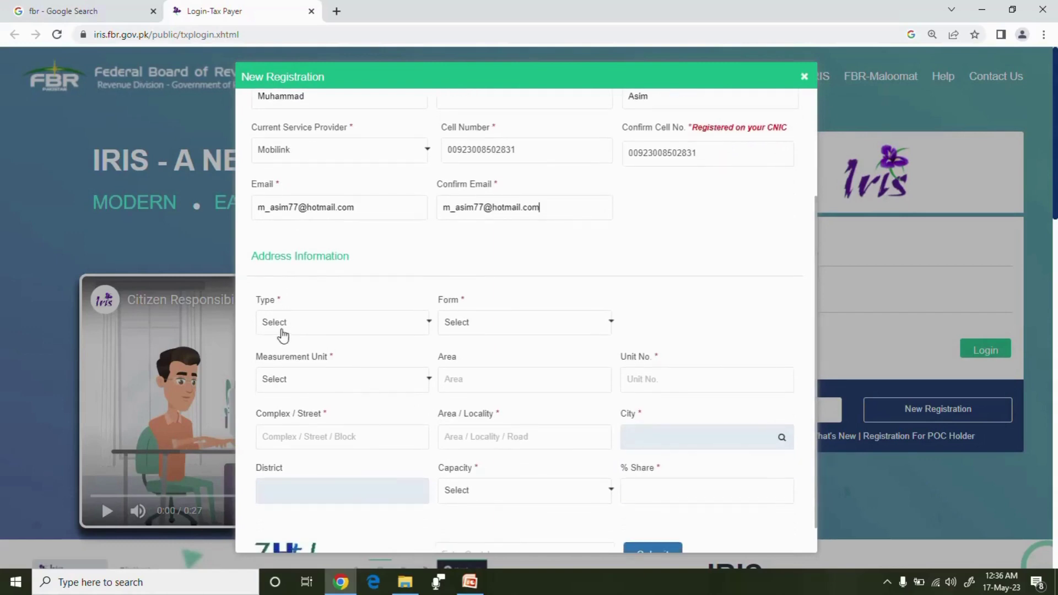
Set the property to Commercial Property, form Arcade, measured in square yards with area 500
click(430, 330)
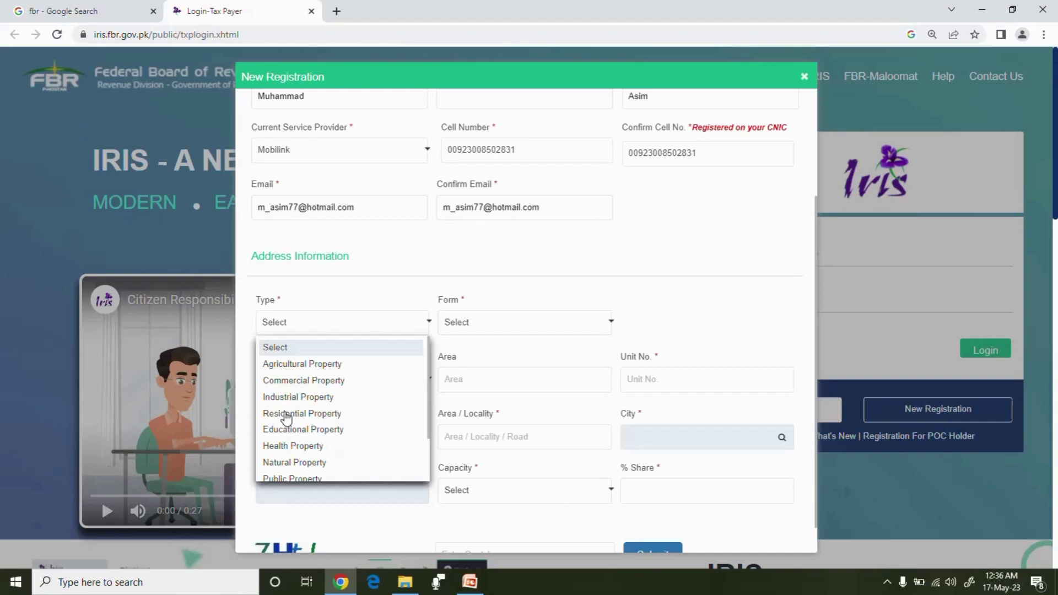
click(296, 382)
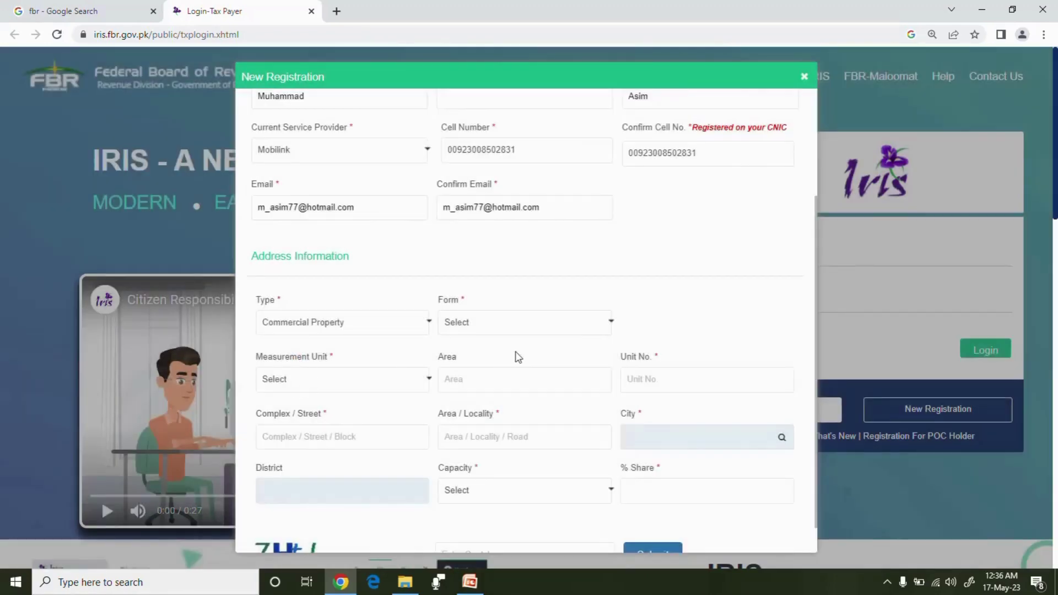
click(573, 329)
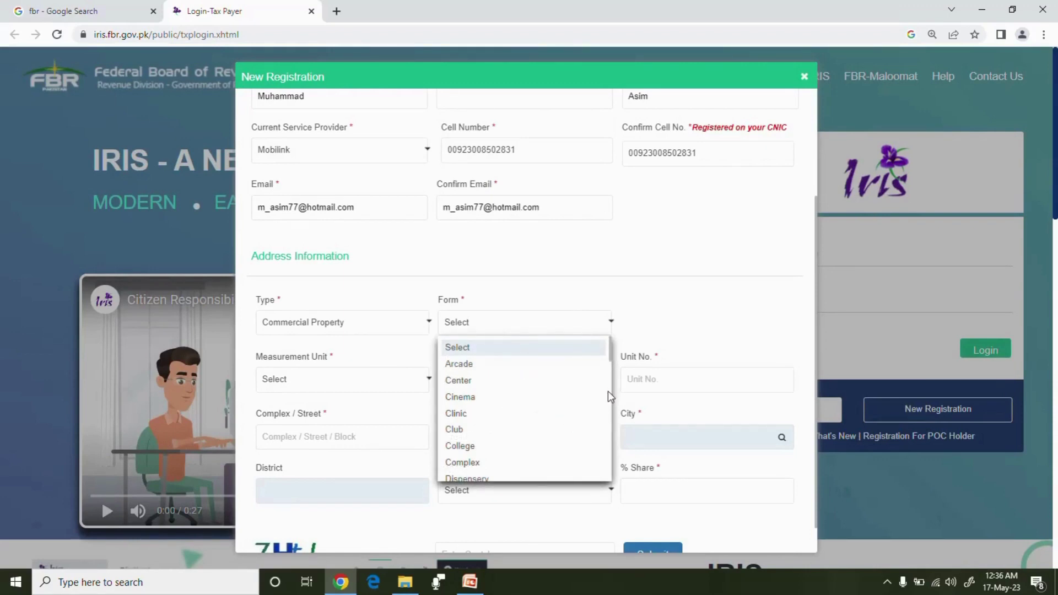
click(464, 365)
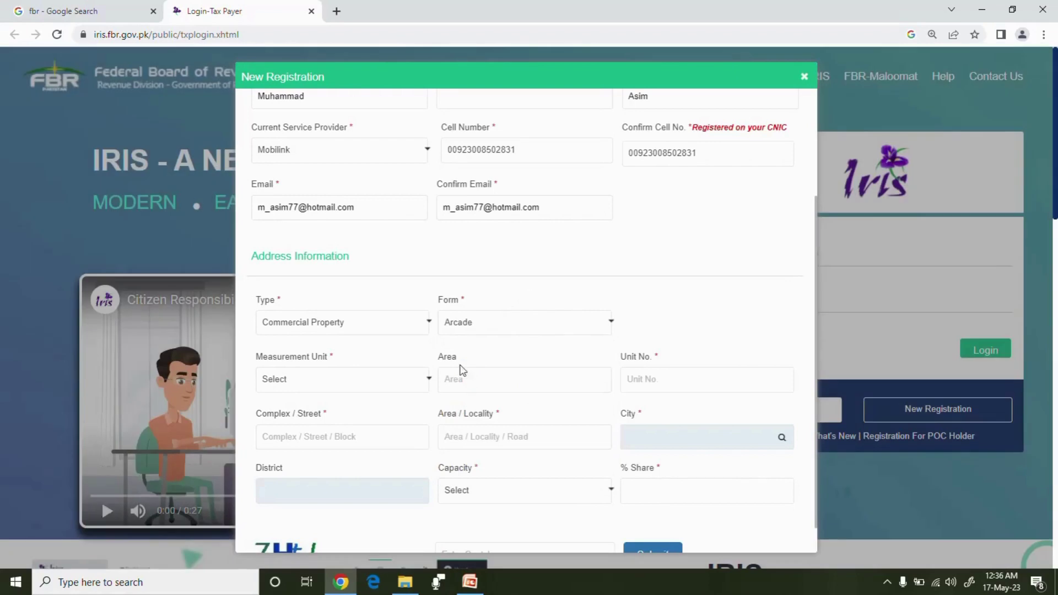
click(315, 384)
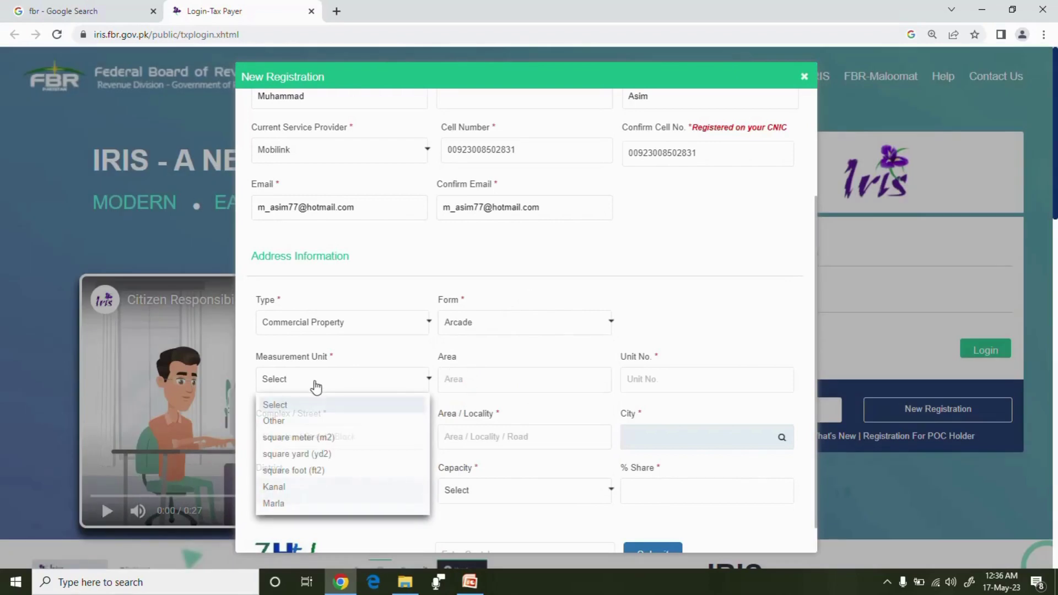
click(307, 455)
click(455, 384)
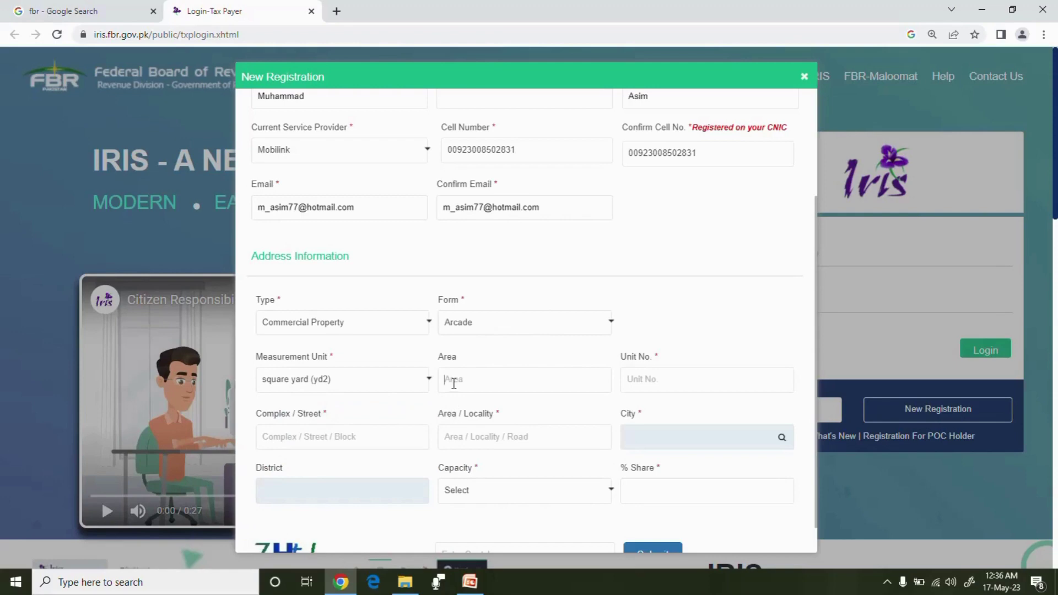
text(500)
Fill in the property's unit number, complex/street and area/locality
click(647, 381)
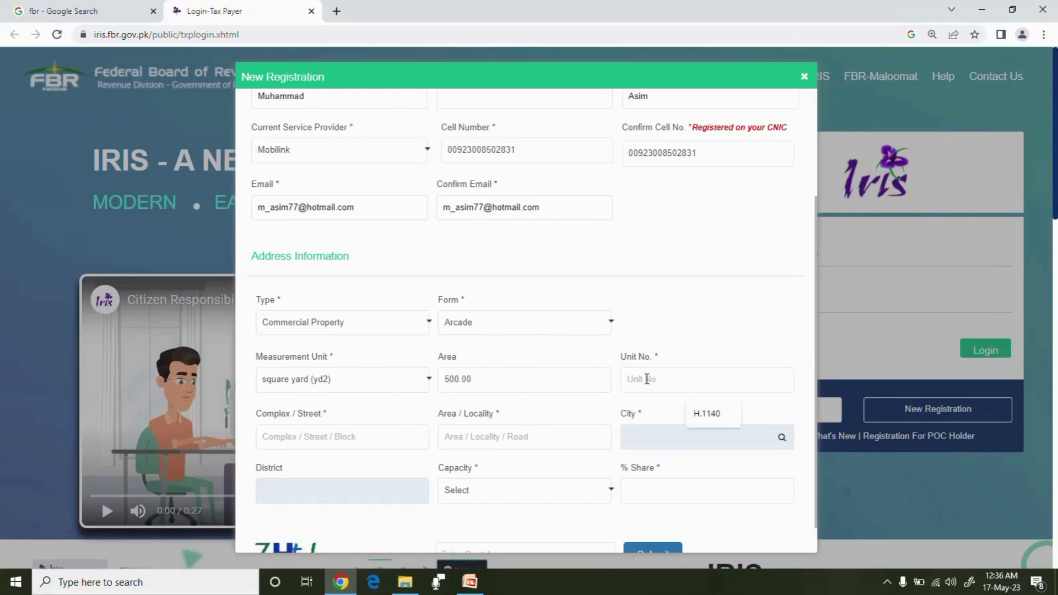
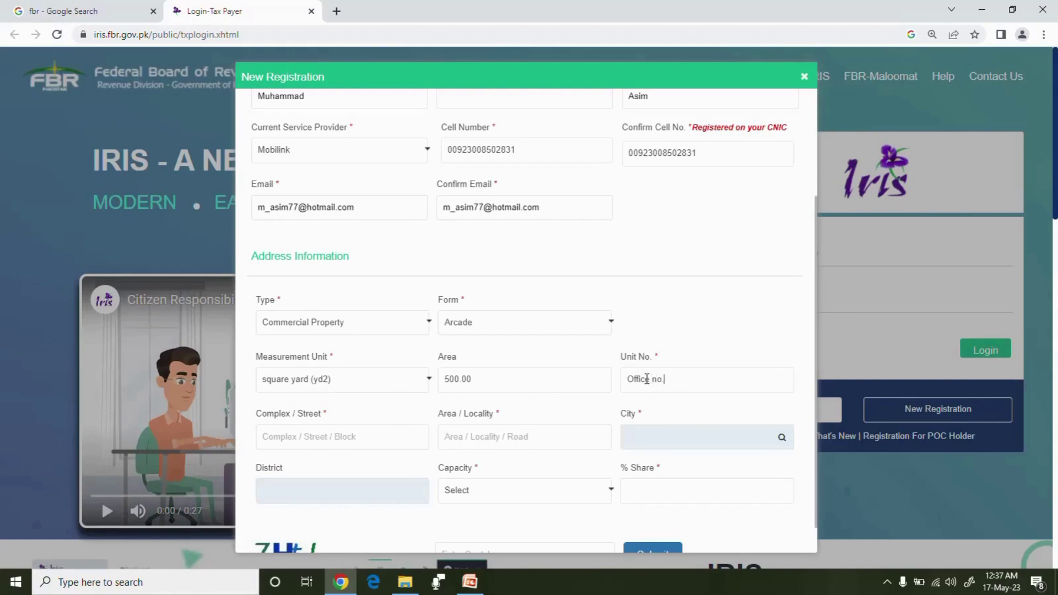
click(292, 439)
click(455, 444)
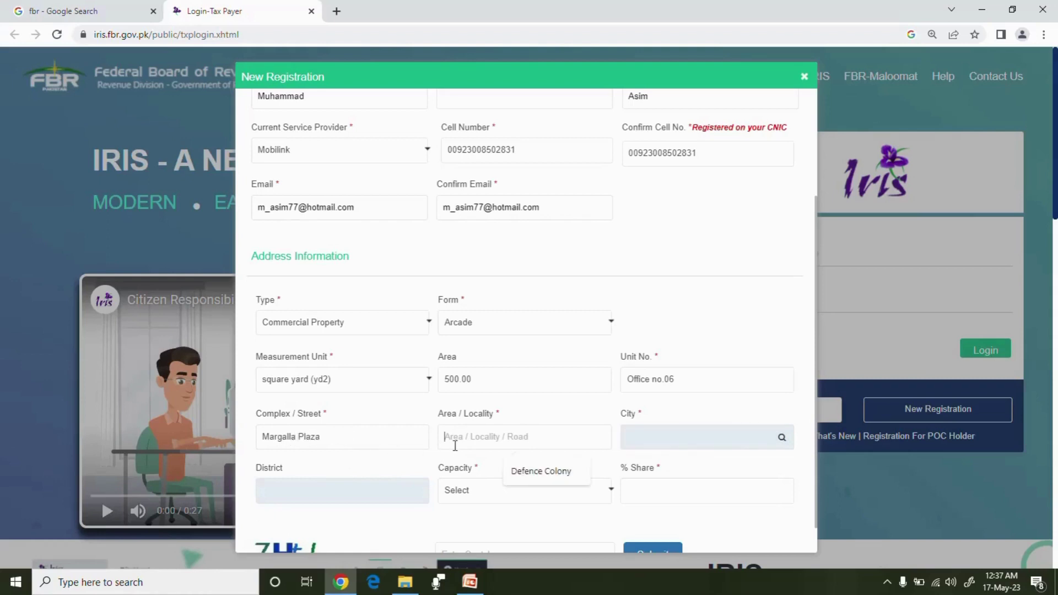
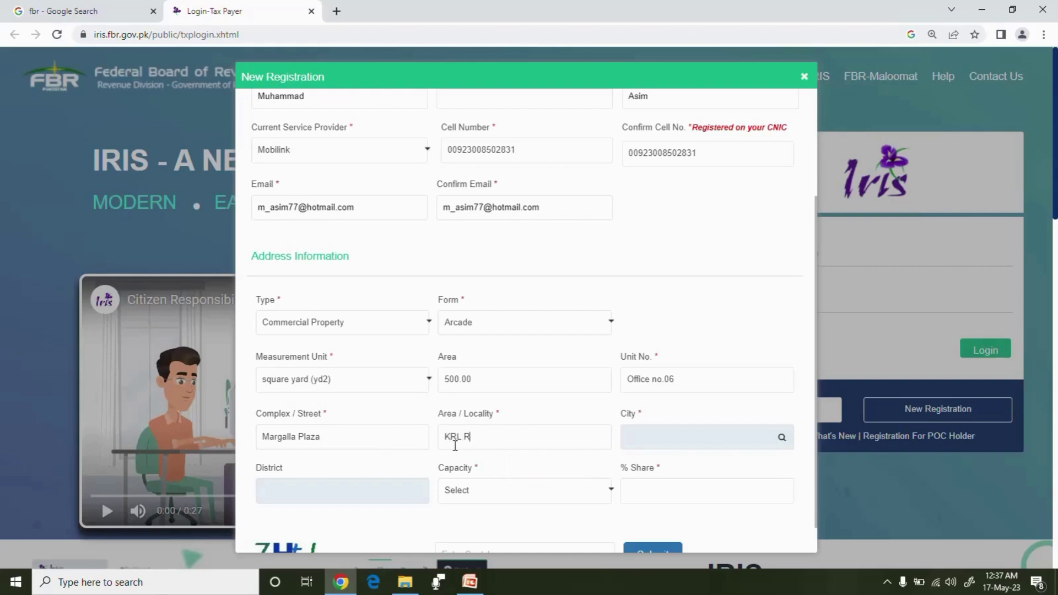
Search the City lookup for 'rawalpindi' and select Rawalpindi Pothohar Town from the results
click(782, 438)
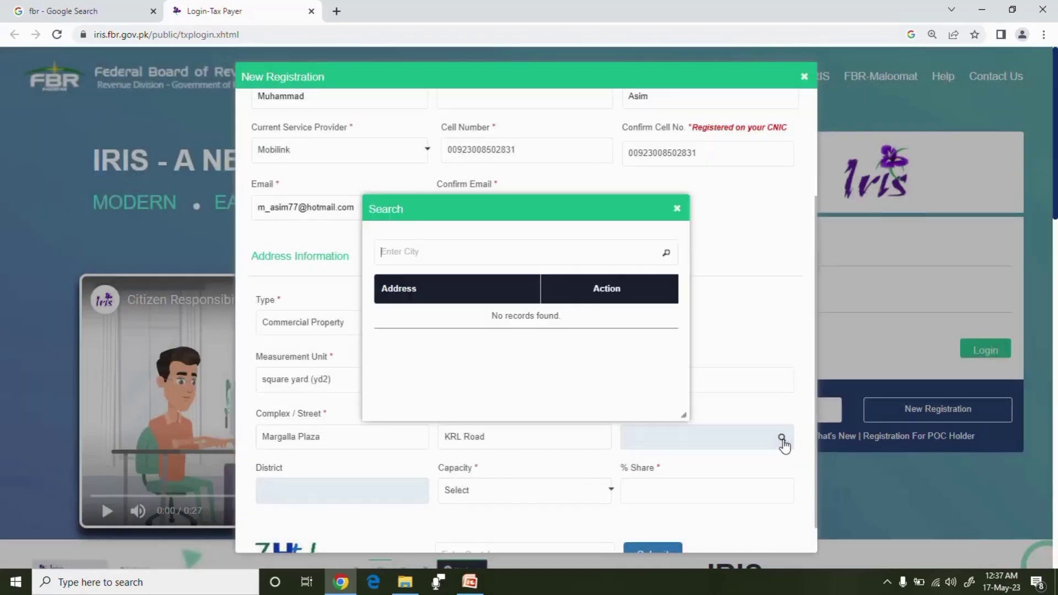
click(414, 253)
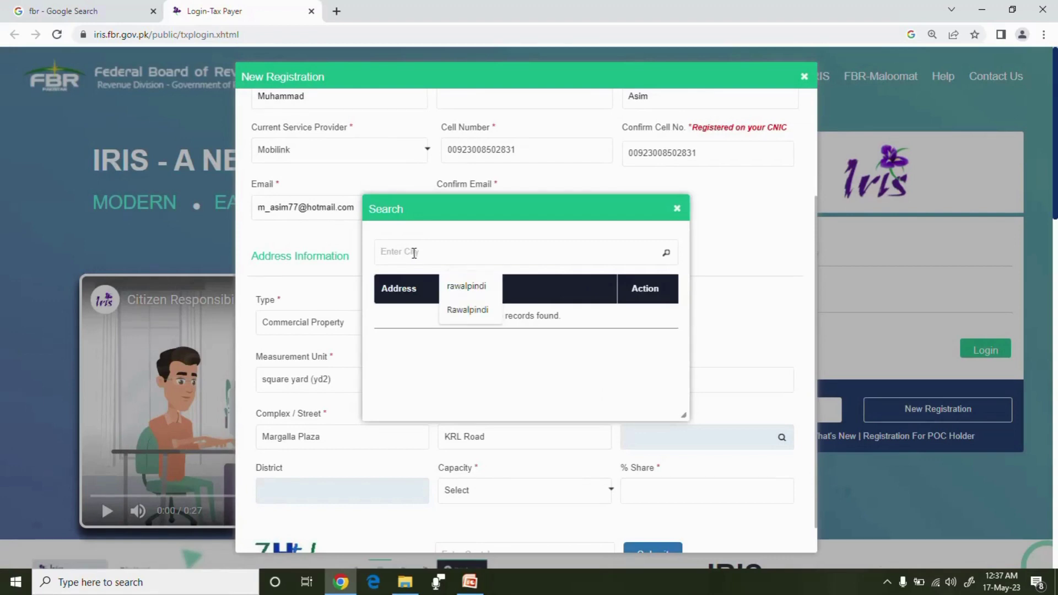
click(463, 286)
click(666, 255)
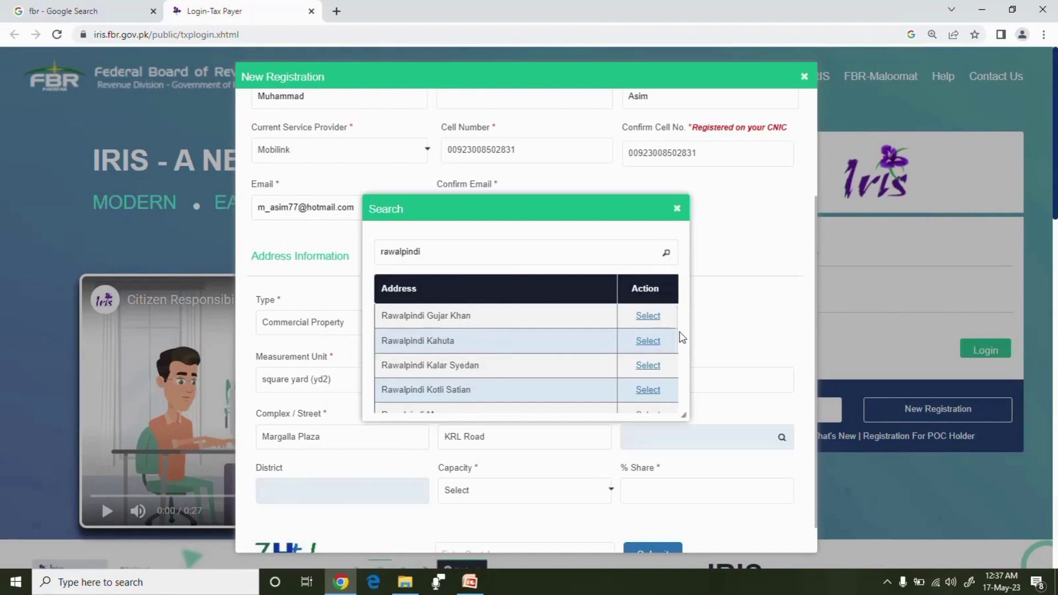
scroll(678, 352, down, 2)
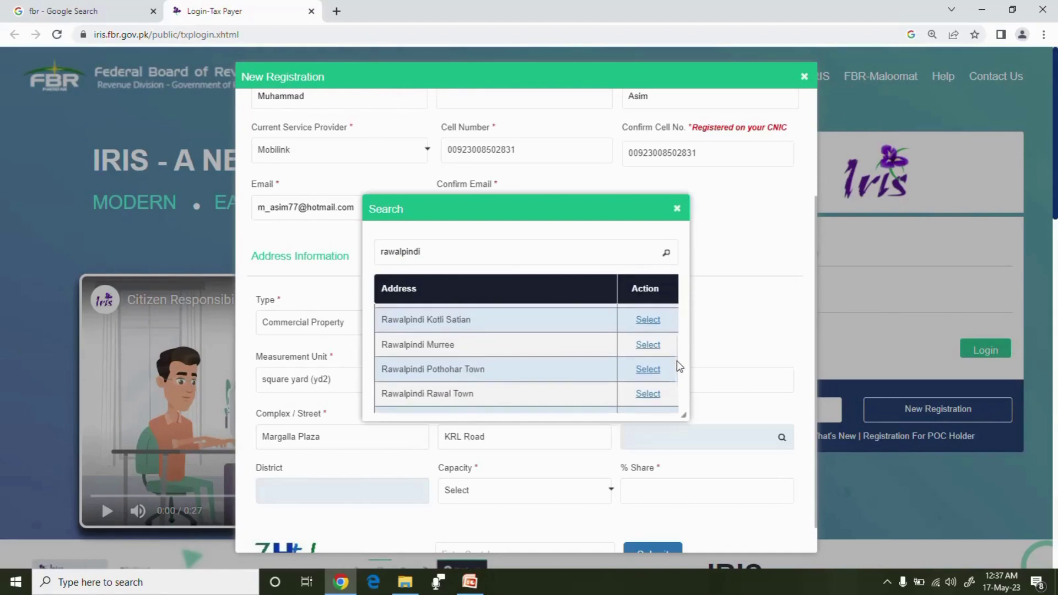
scroll(678, 369, down, 1)
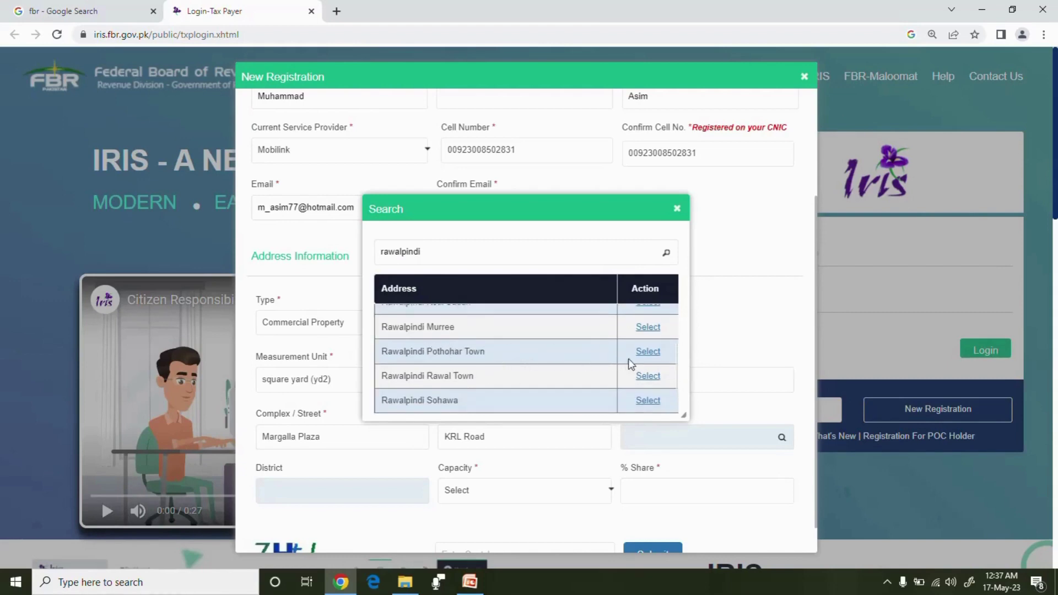
click(648, 352)
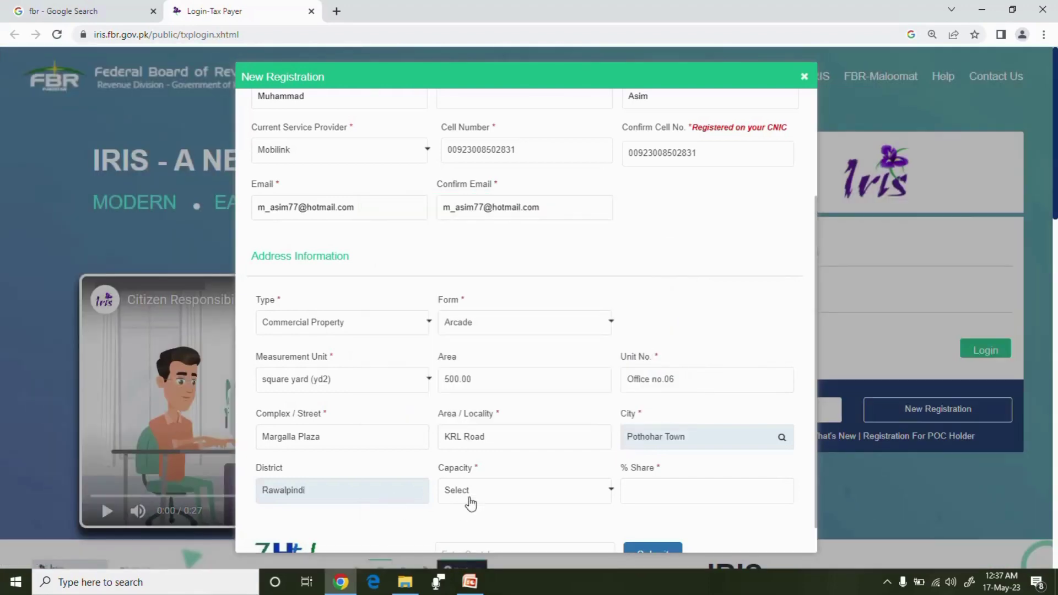
Set capacity to Benami / Lessee / Tenant / Franchisee with a 10% share
click(610, 492)
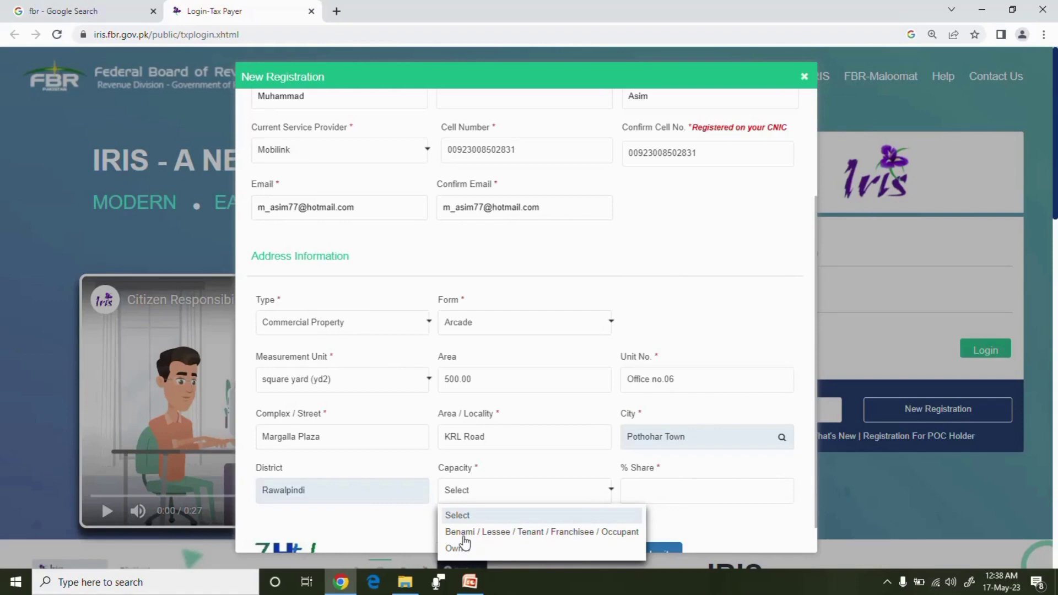
click(506, 532)
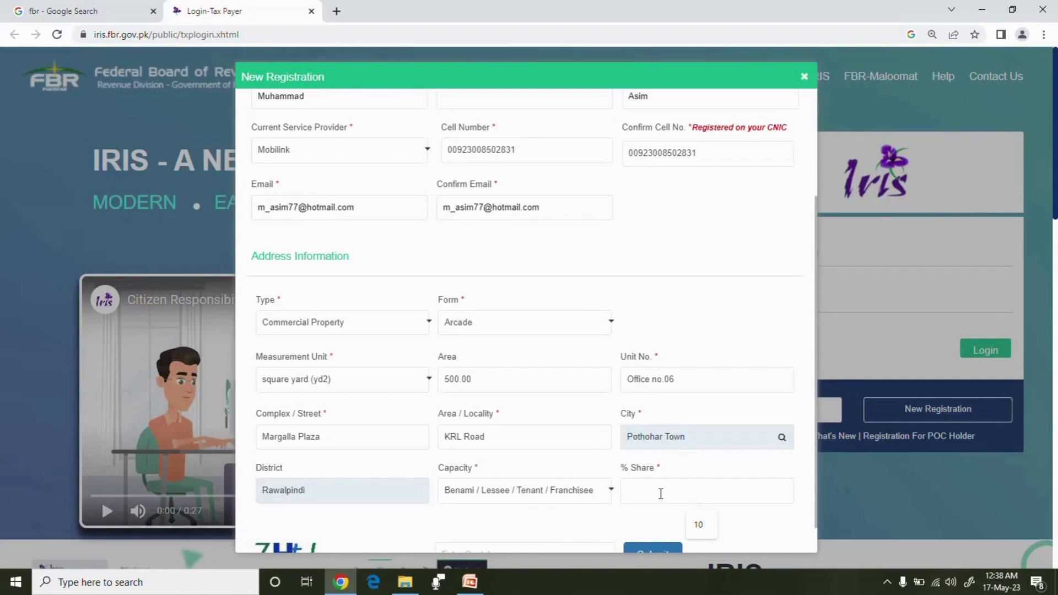
text(10)
Enter the displayed captcha code, then switch over to the PowerPoint presentation
drag(816, 463, 817, 497)
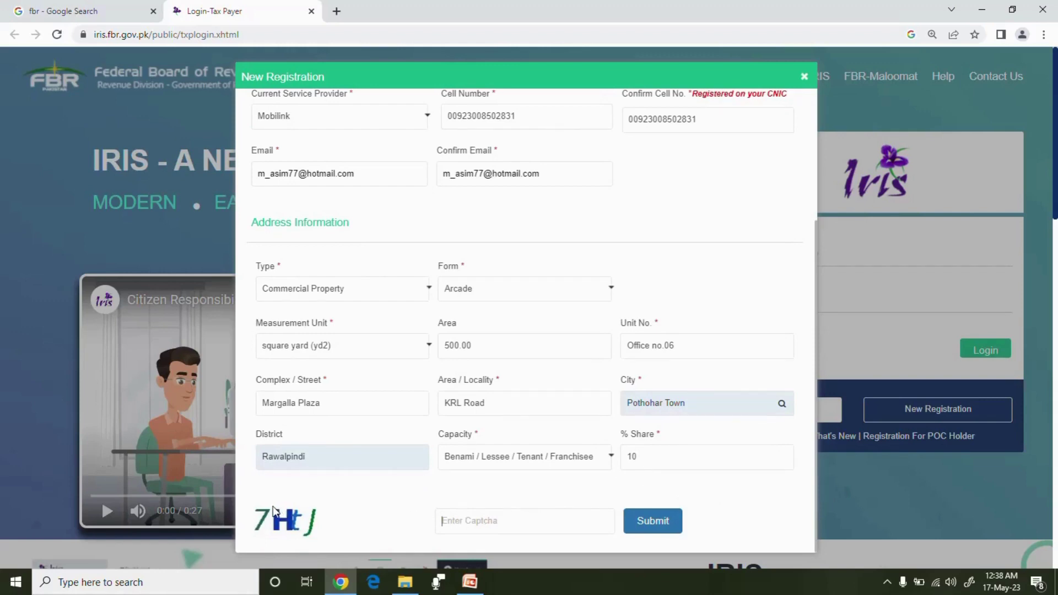
click(446, 519)
text(7HtJ)
click(887, 583)
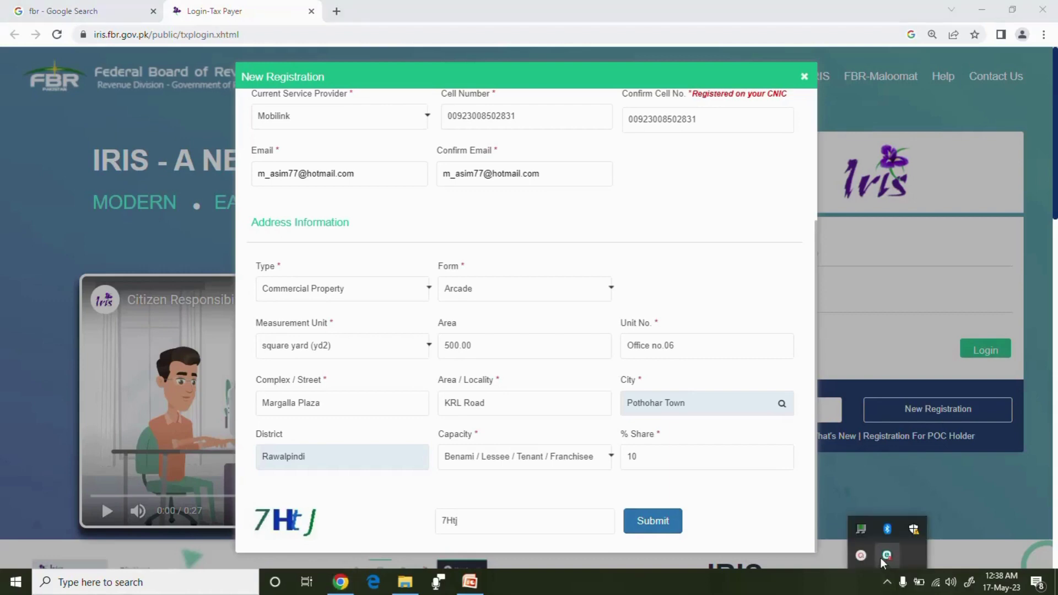
click(861, 555)
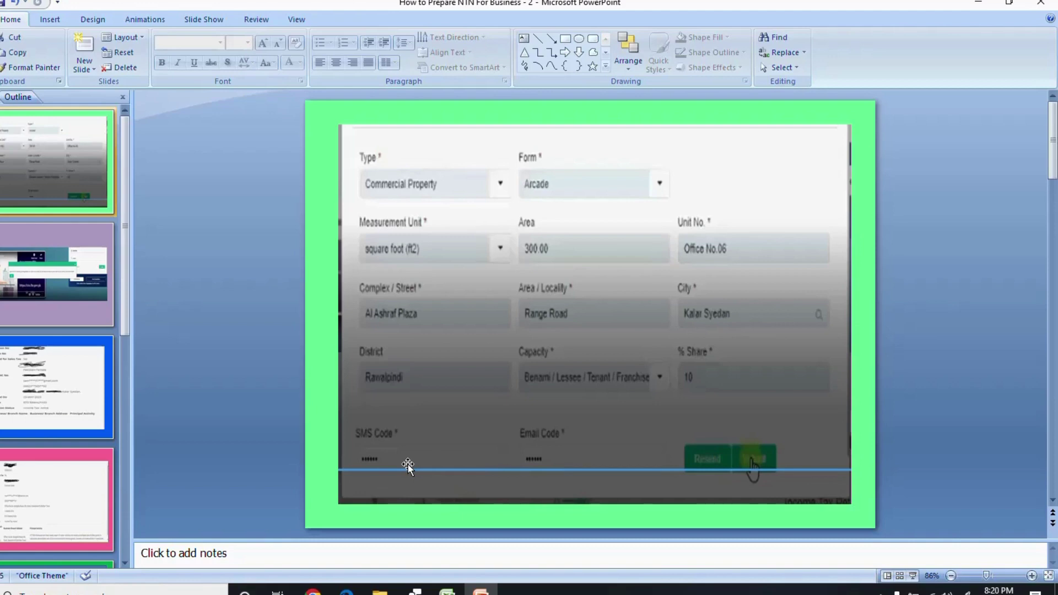
View the IRIS login-screen slide at 100% zoom, then switch to Chrome
click(29, 295)
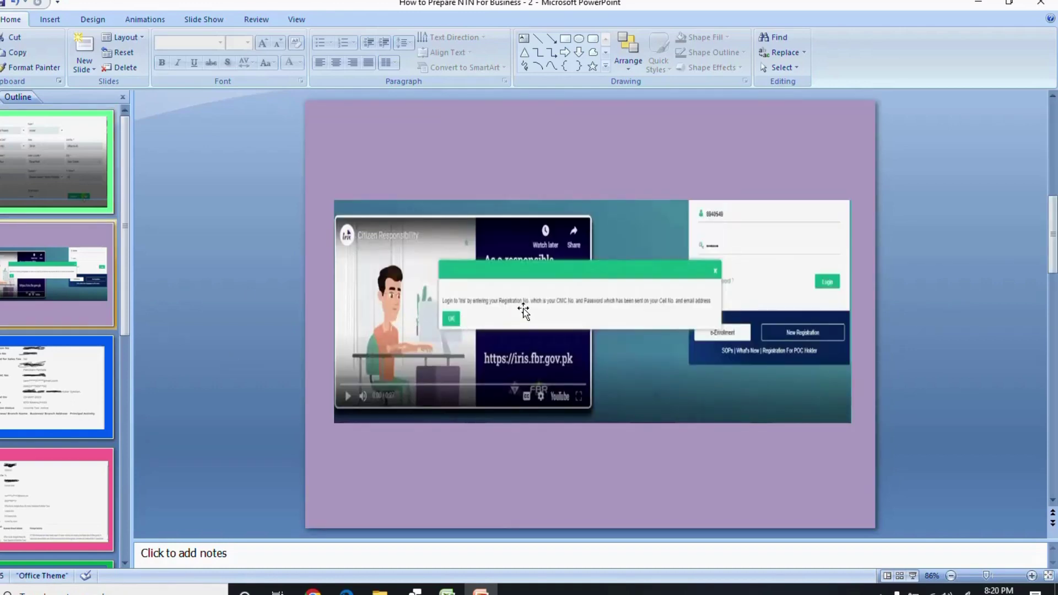
ctrl+scroll(467, 312, up, 1)
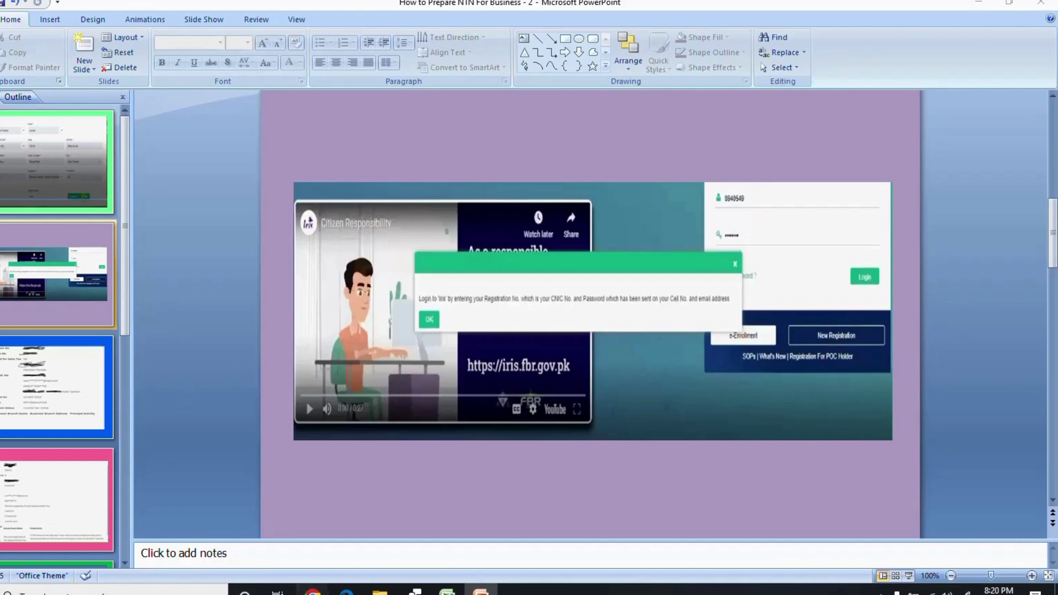
click(313, 591)
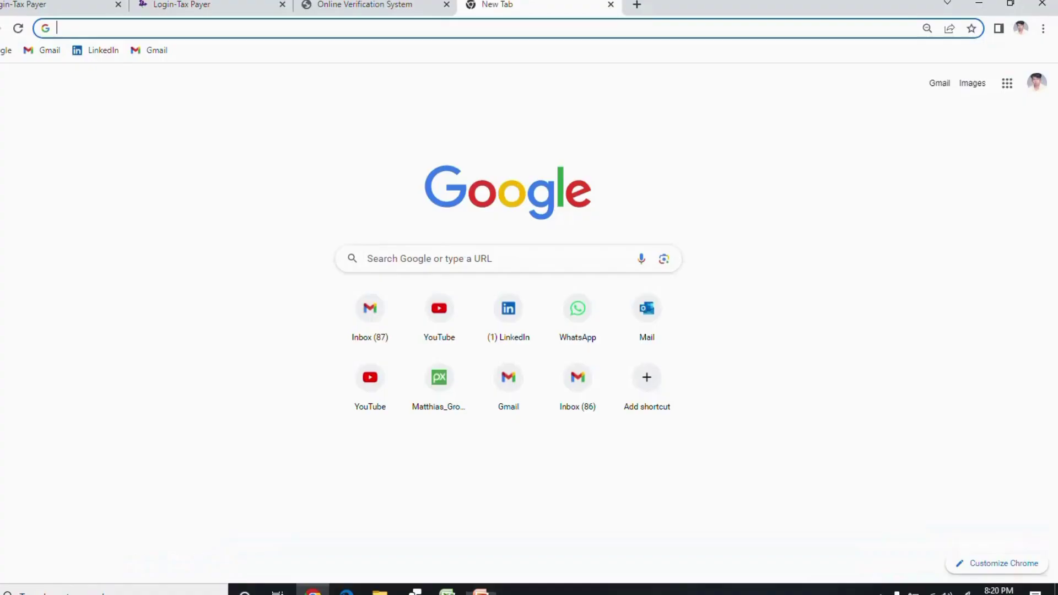
Search Google for 'fbr' and open Online Verification Services in a new tab
click(388, 259)
click(396, 289)
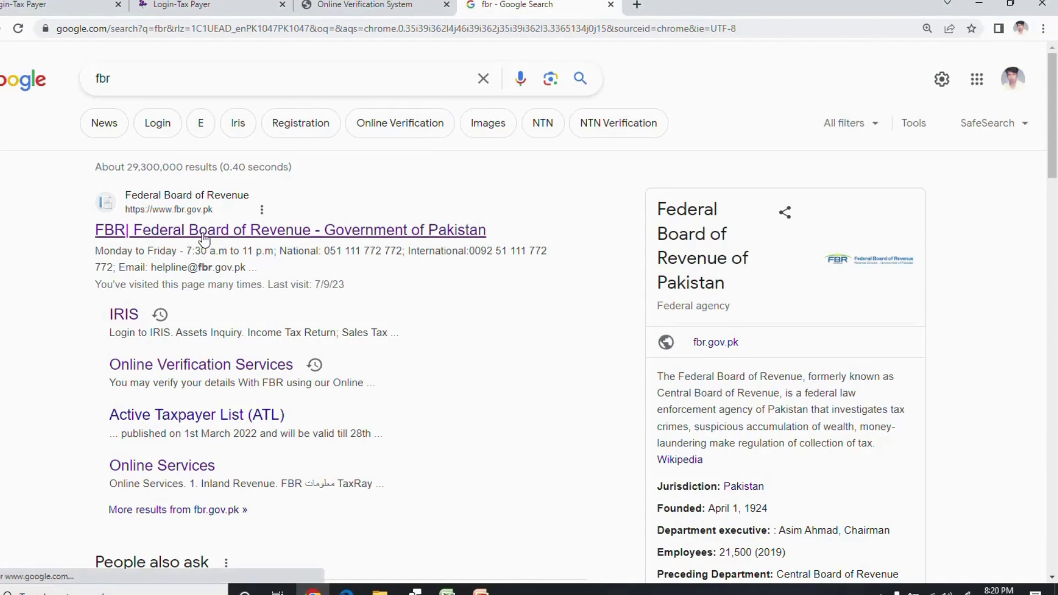
right_click(178, 370)
click(205, 373)
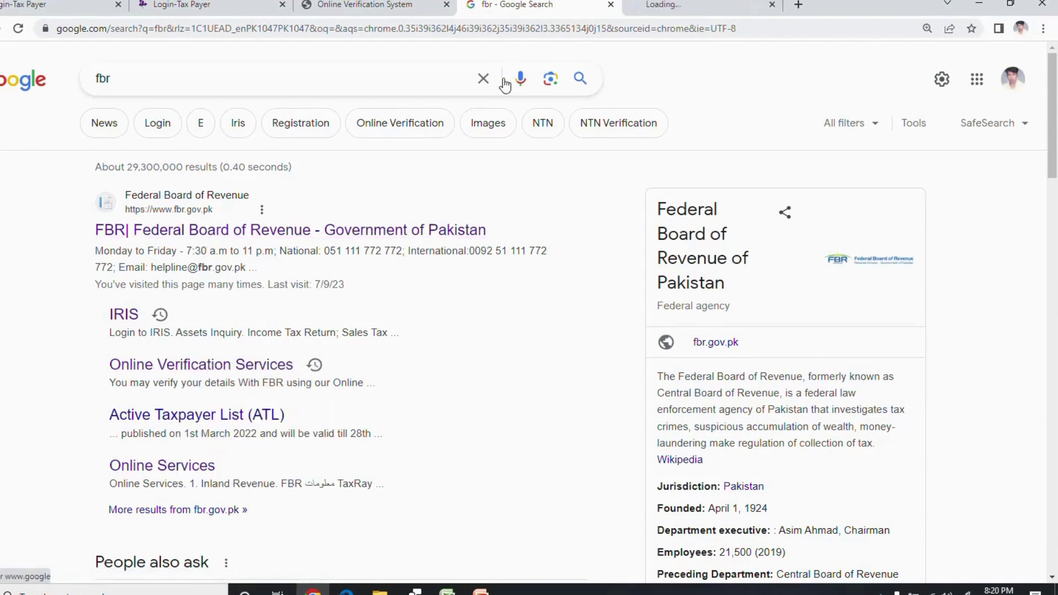
click(673, 11)
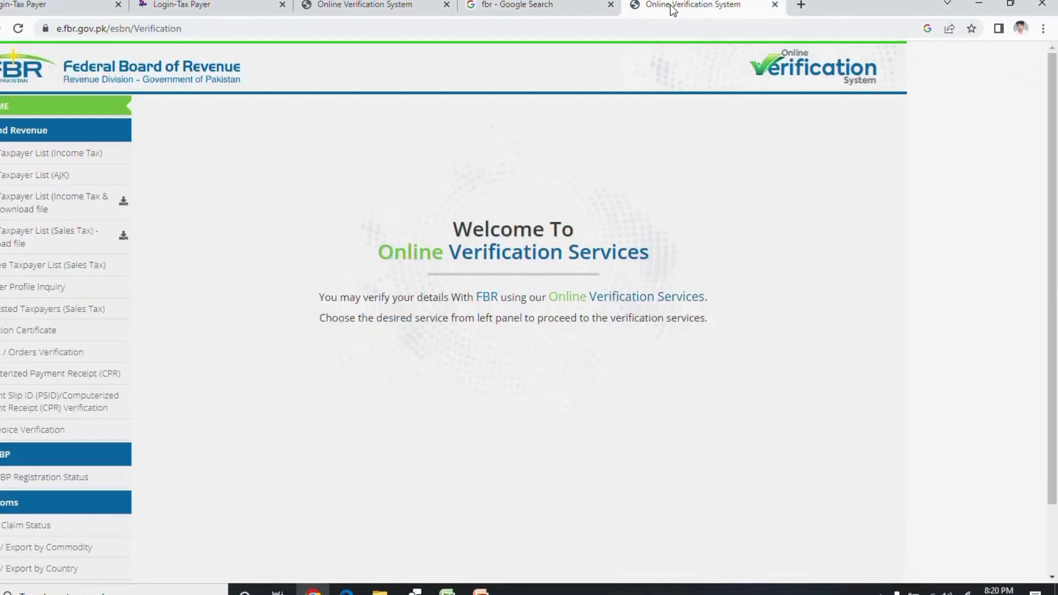
Submit a Taxpayer Profile Inquiry with parameter type CNIC, then return to PowerPoint
click(15, 287)
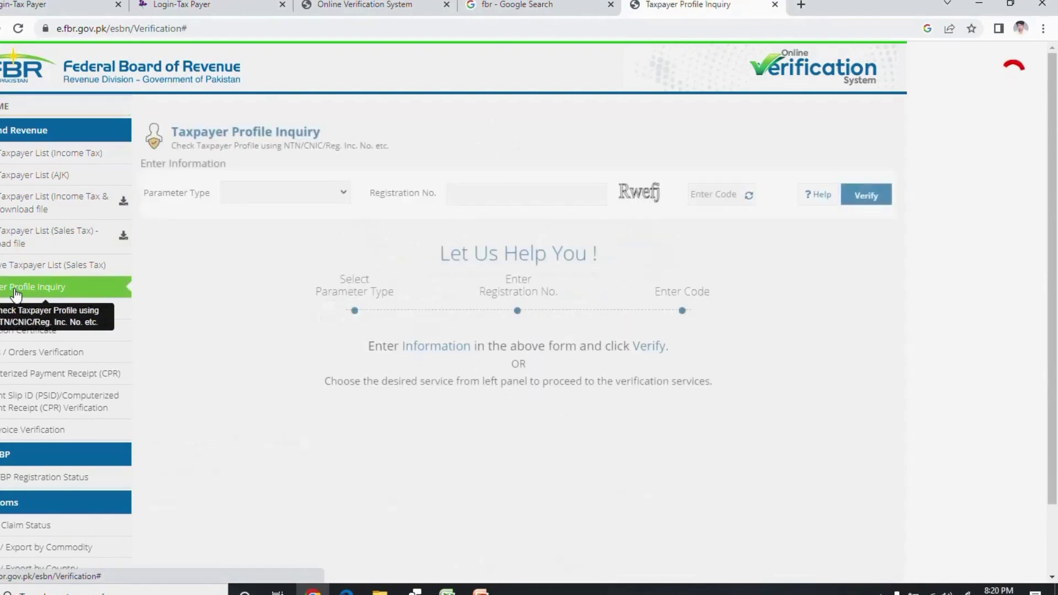
click(342, 193)
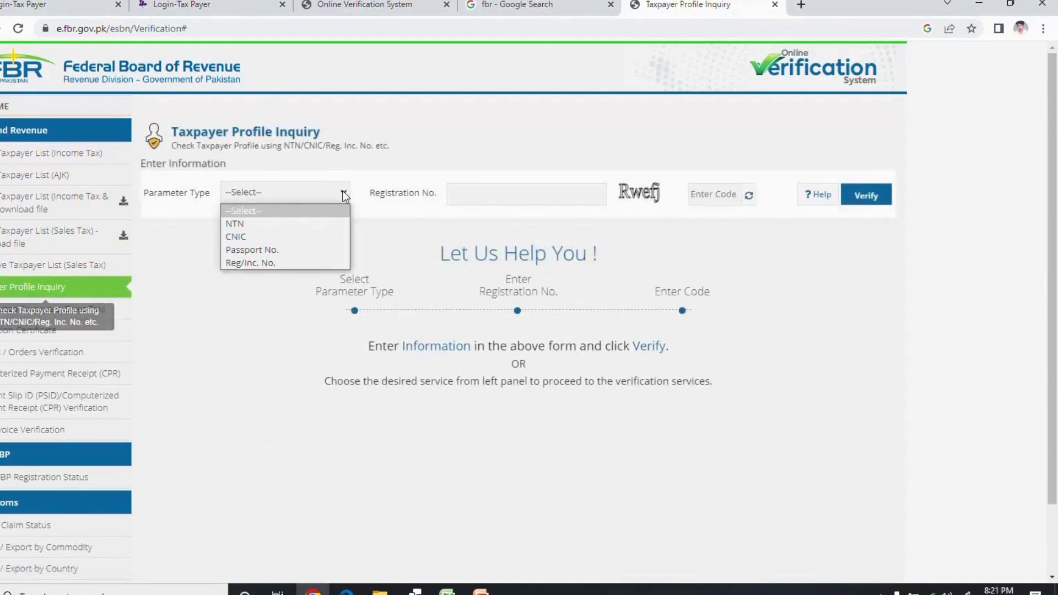
click(258, 238)
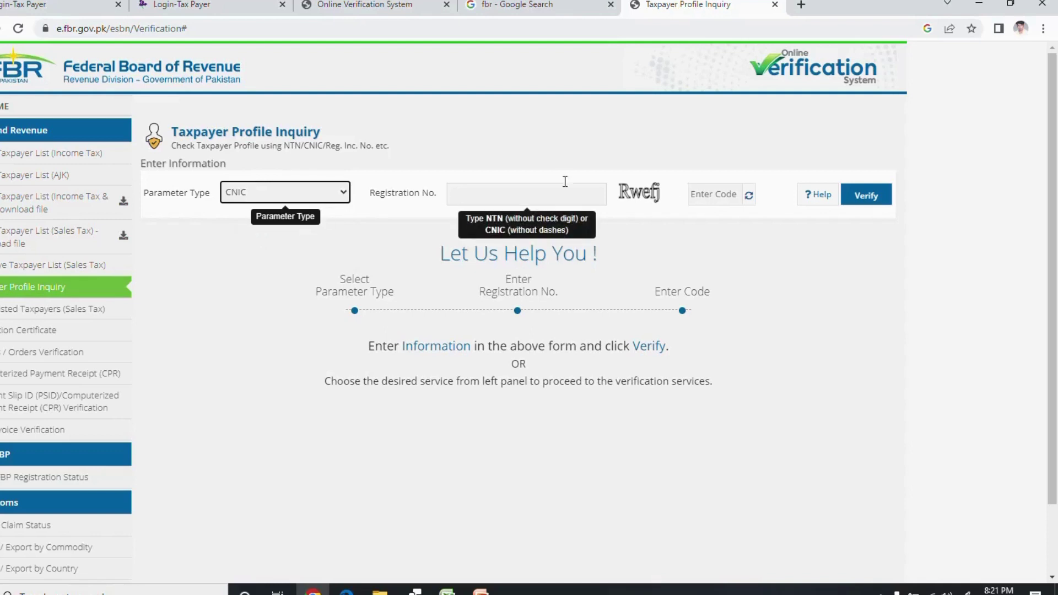
click(694, 194)
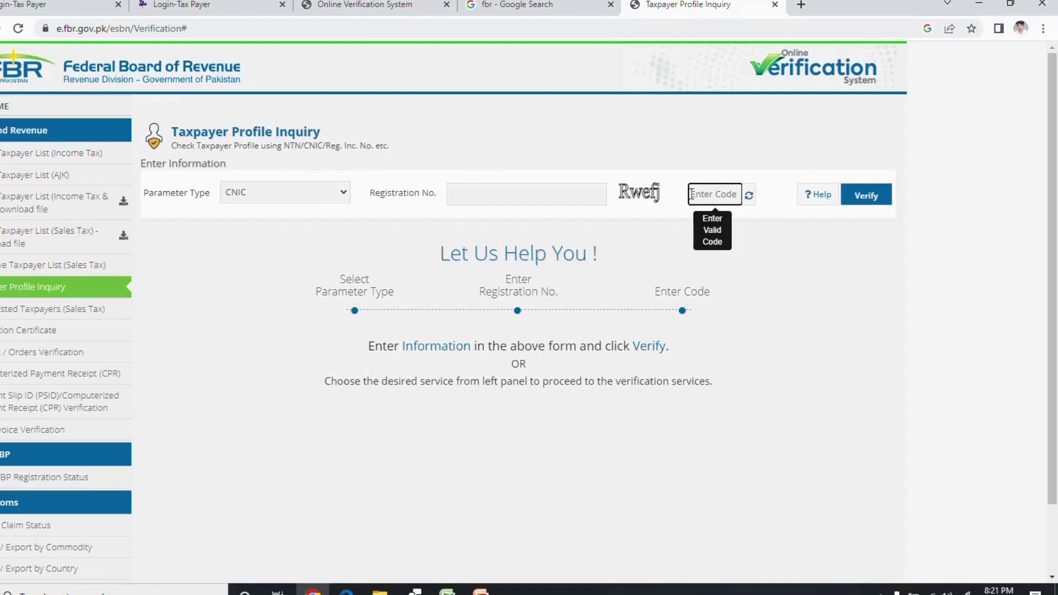
click(867, 205)
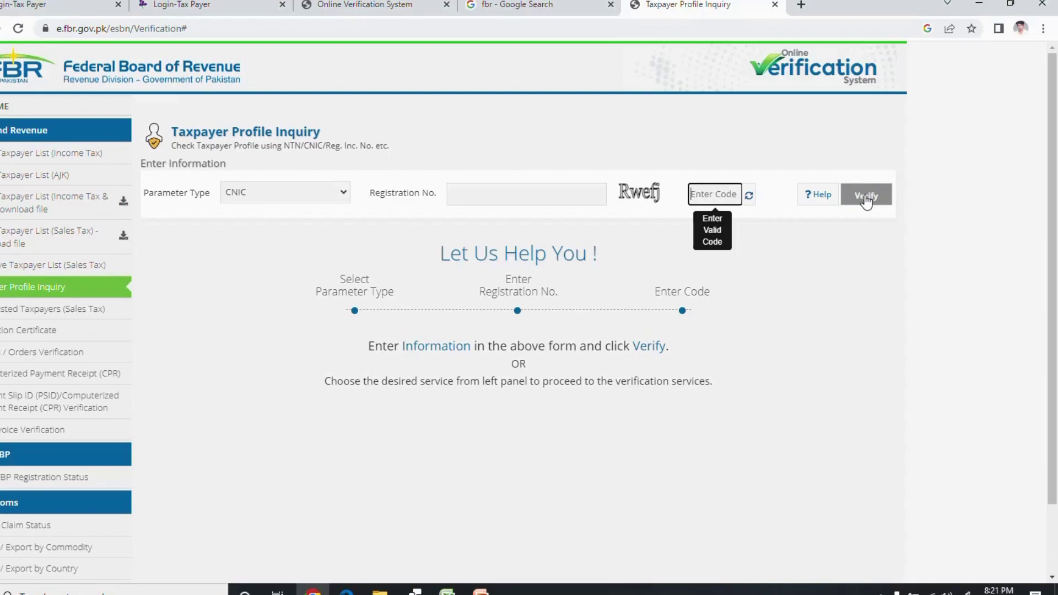
click(480, 591)
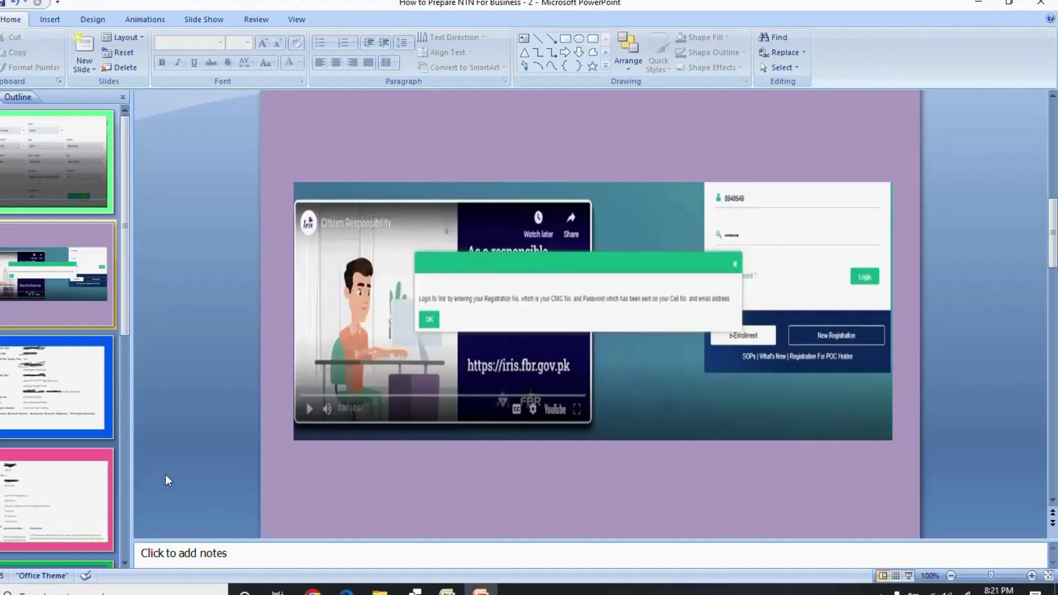
Step through both registration-details slides to the 'PART - 3 COMPLETE BUSNESS PROFILE WITH FBR' slide
click(42, 399)
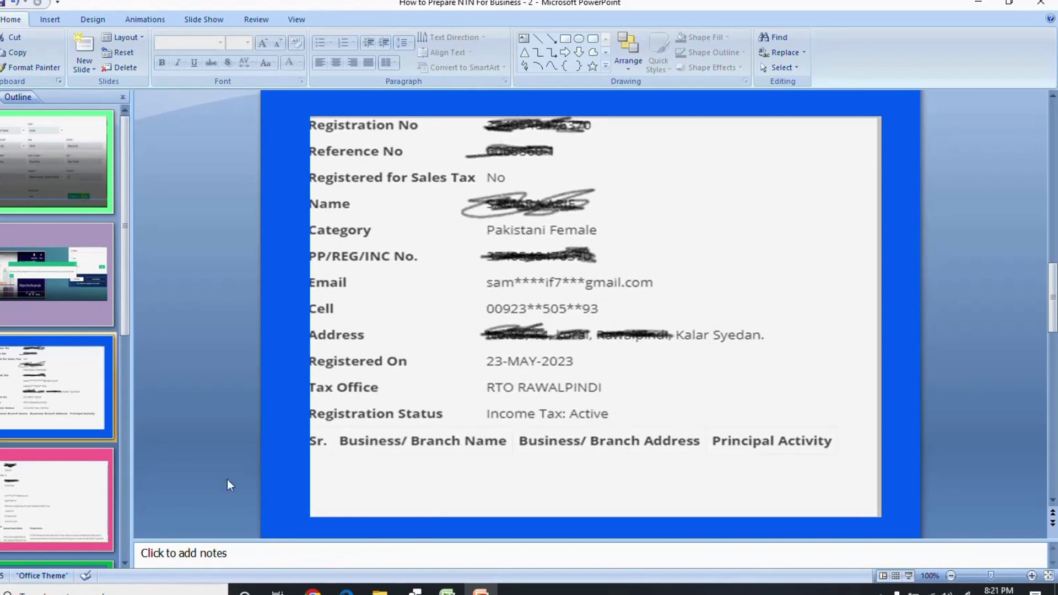
click(84, 490)
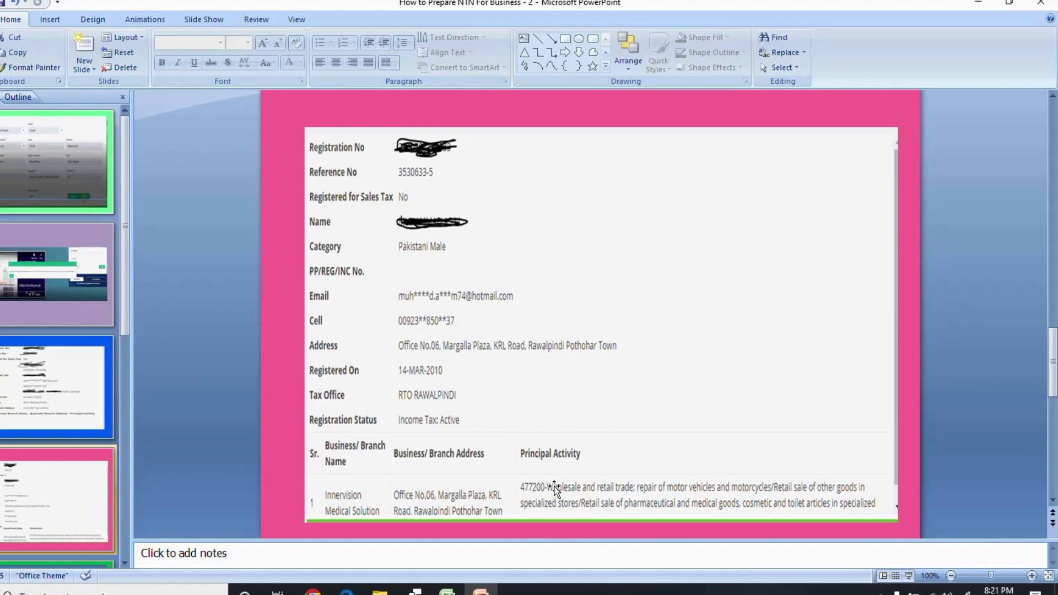
click(126, 563)
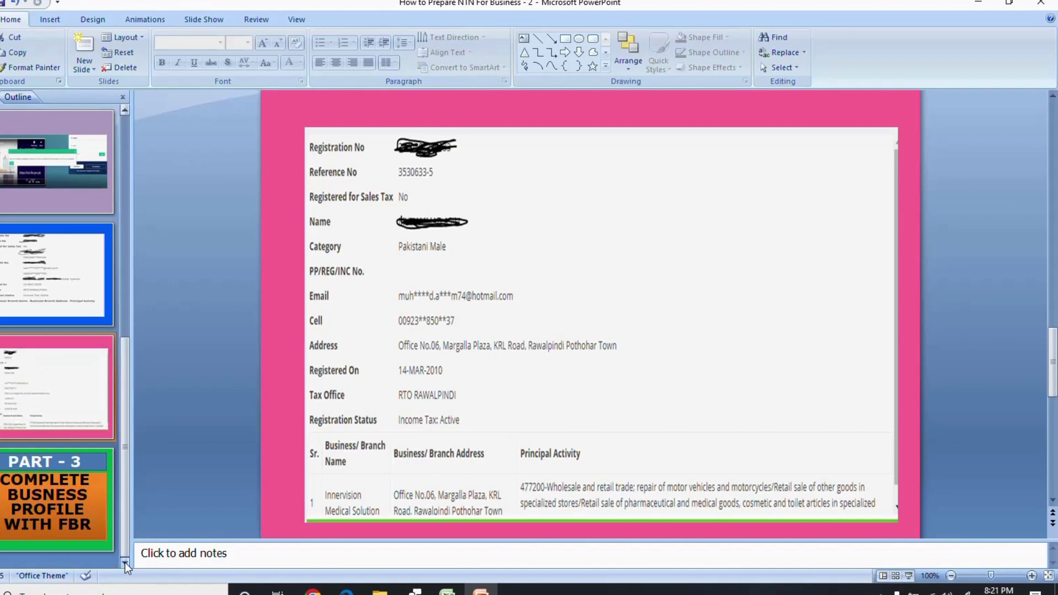
click(57, 524)
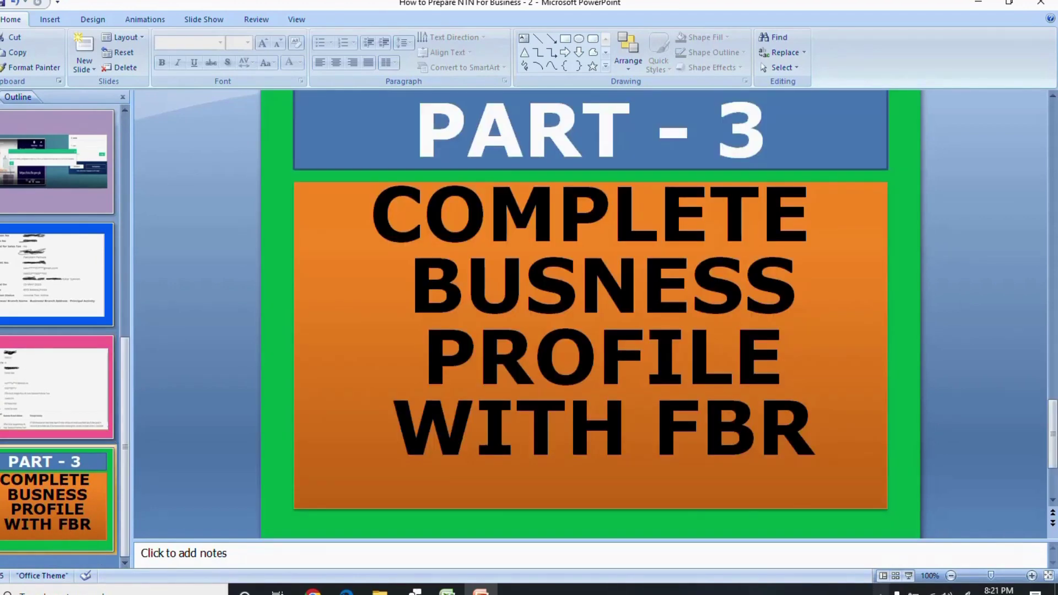
click(882, 590)
click(854, 545)
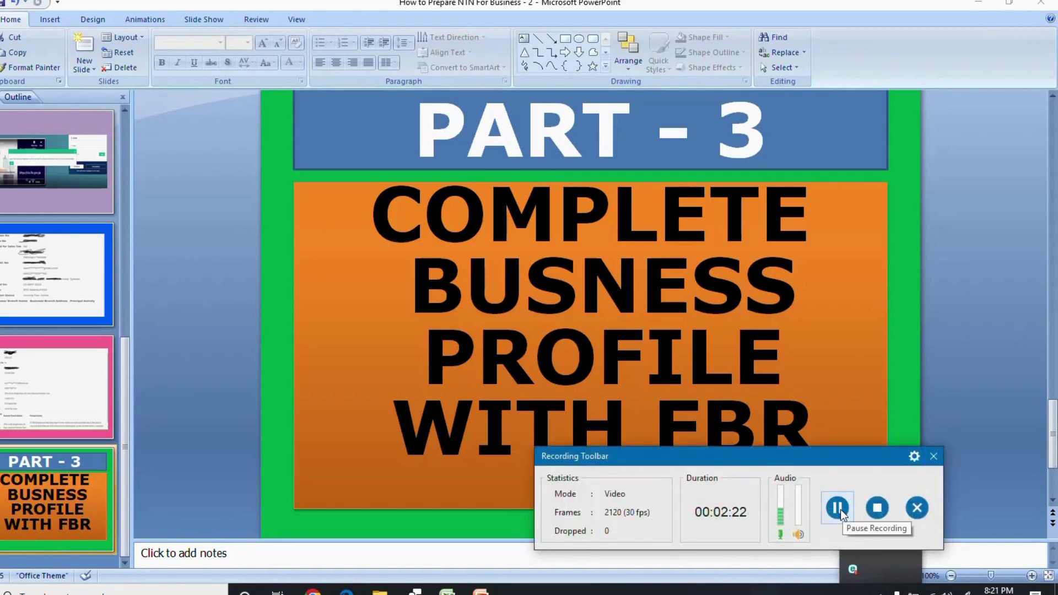
click(873, 510)
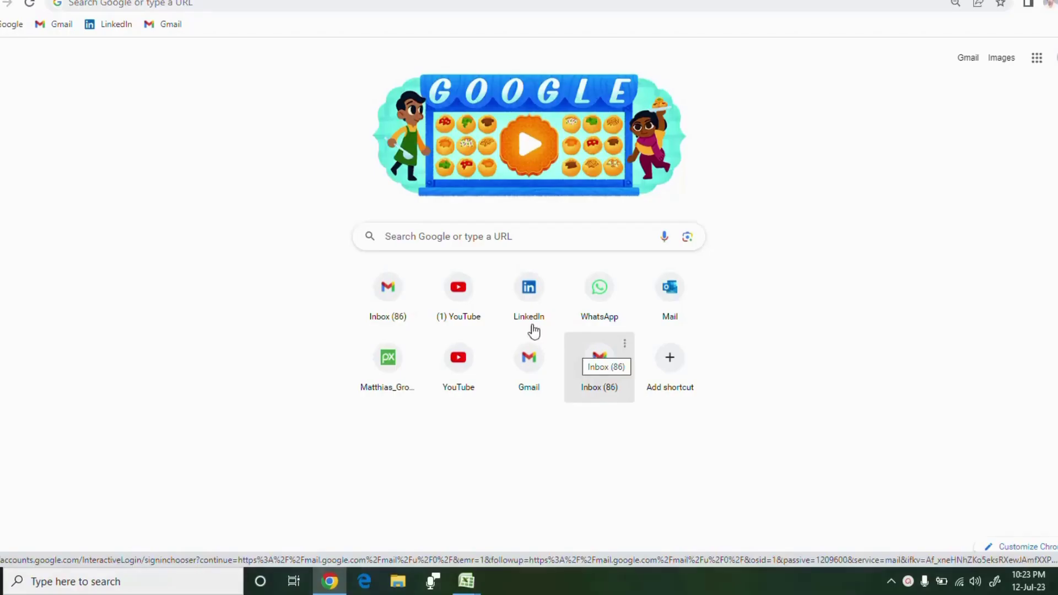
Search Google for 'fbr' and open the IRIS result in a new tab, switching to it
click(434, 237)
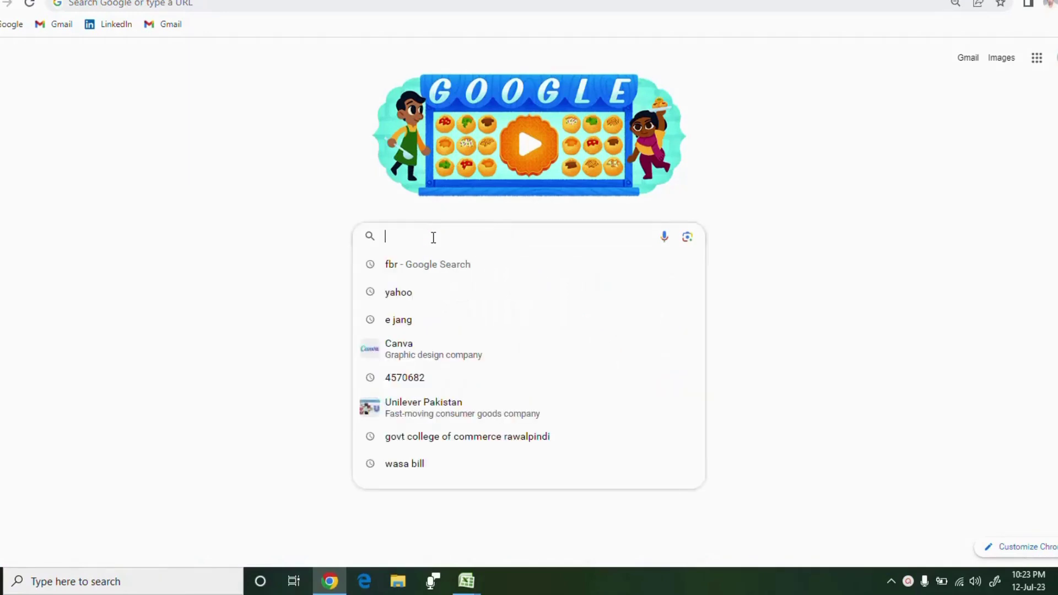
click(409, 266)
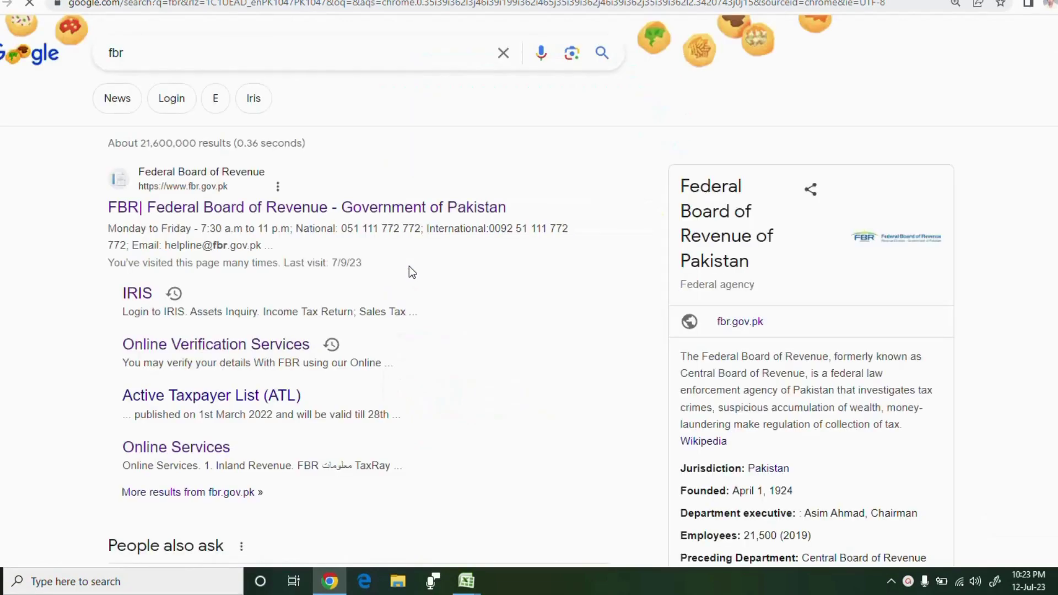
right_click(139, 298)
click(170, 306)
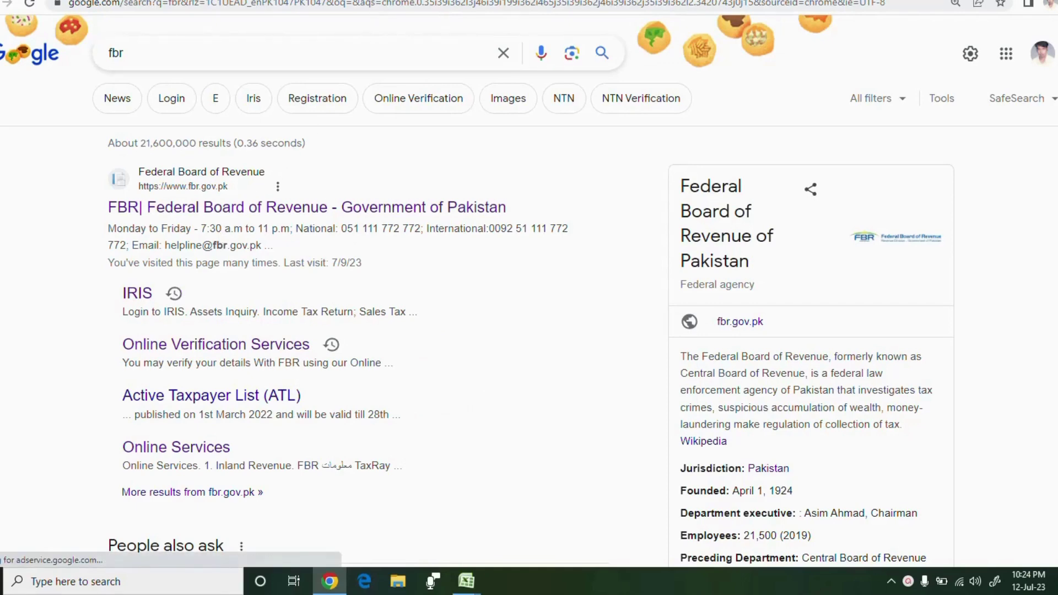
key(ctrl+Tab)
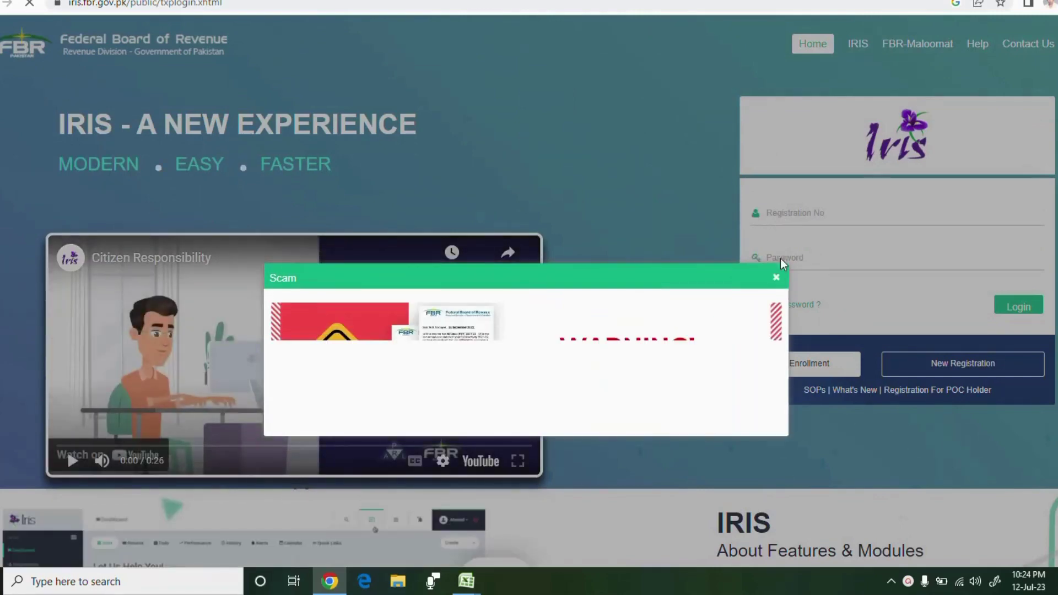
Close the Scam notice and log in to IRIS with the saved registration number and password
click(776, 278)
click(791, 216)
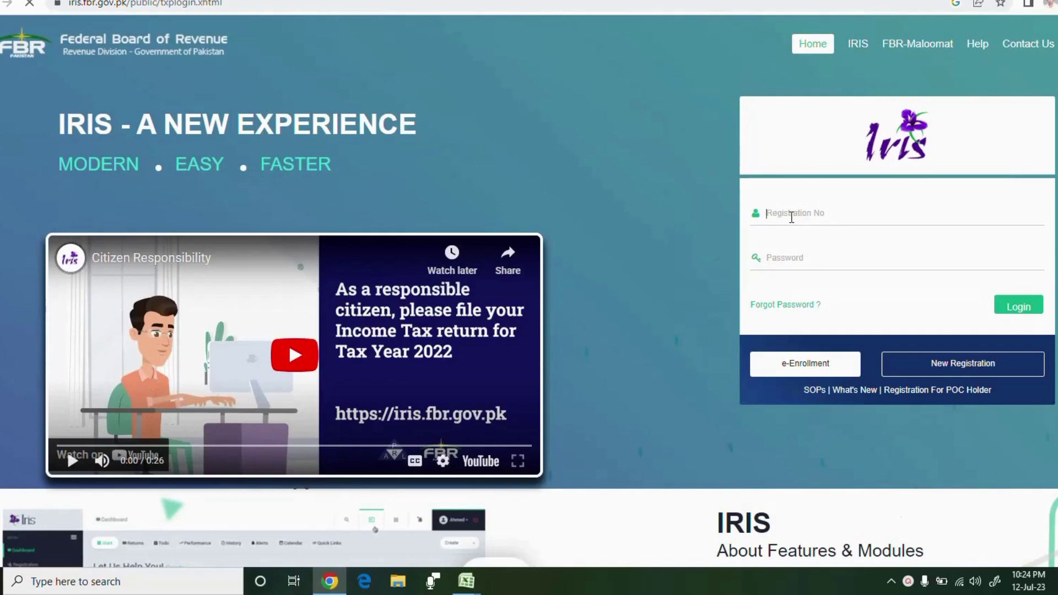
click(781, 258)
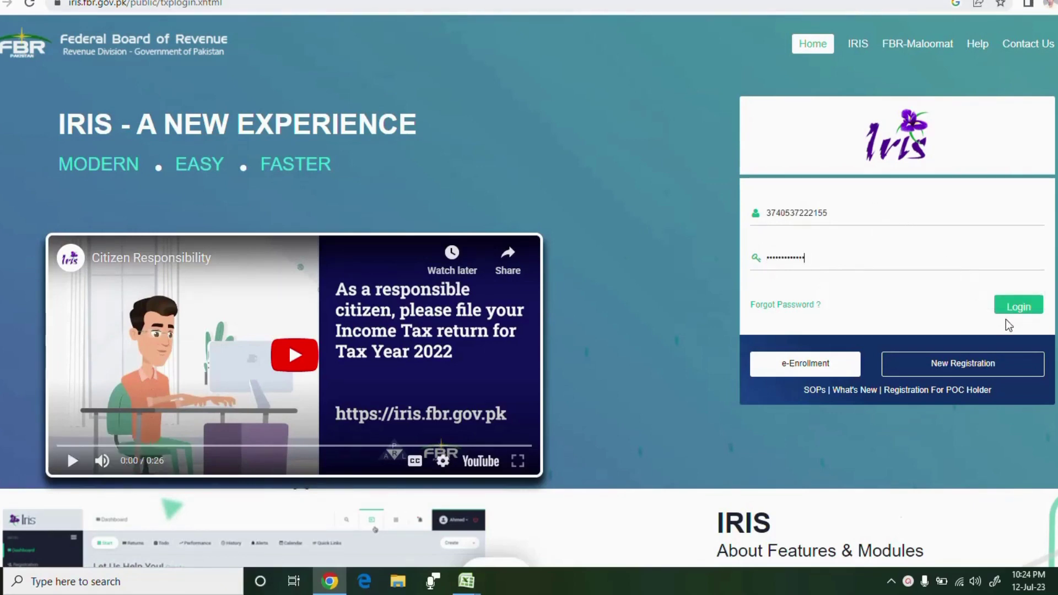
click(1016, 309)
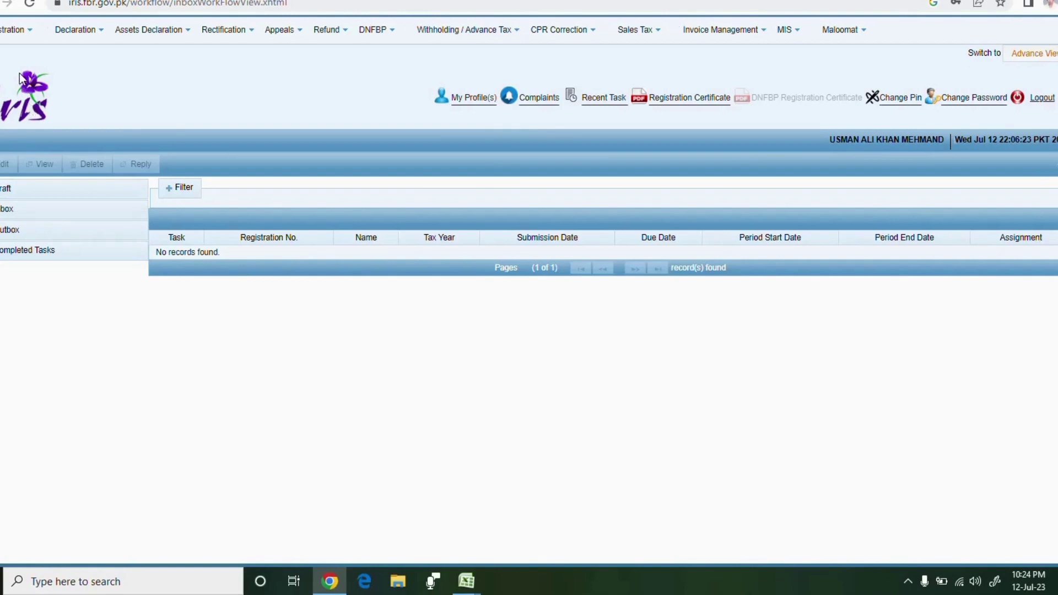
Open the 181 Form of Registration filed for modification (Income Tax), reloading the page until it loads
click(15, 39)
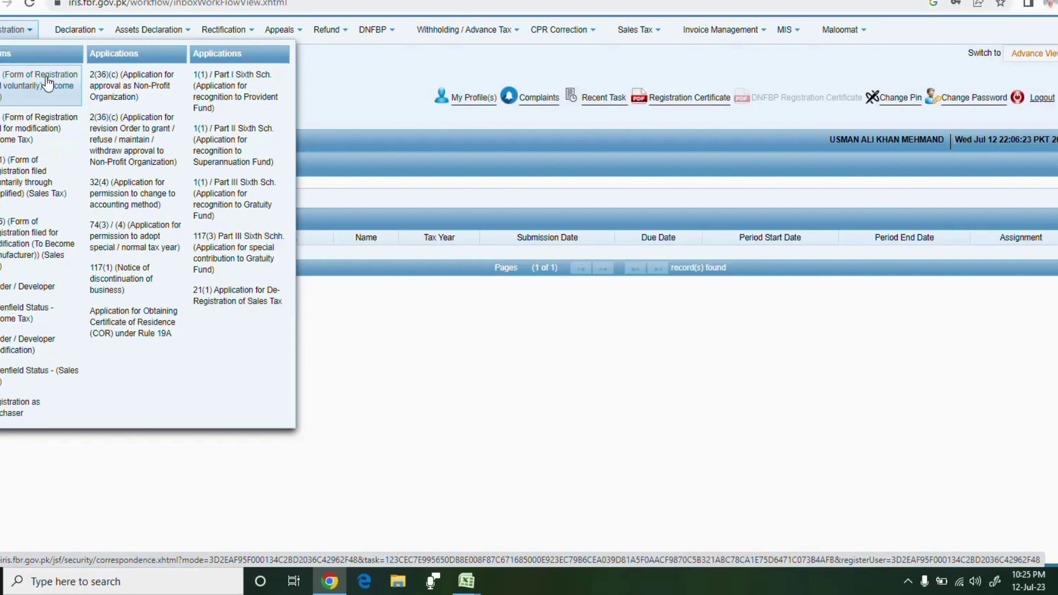
click(26, 136)
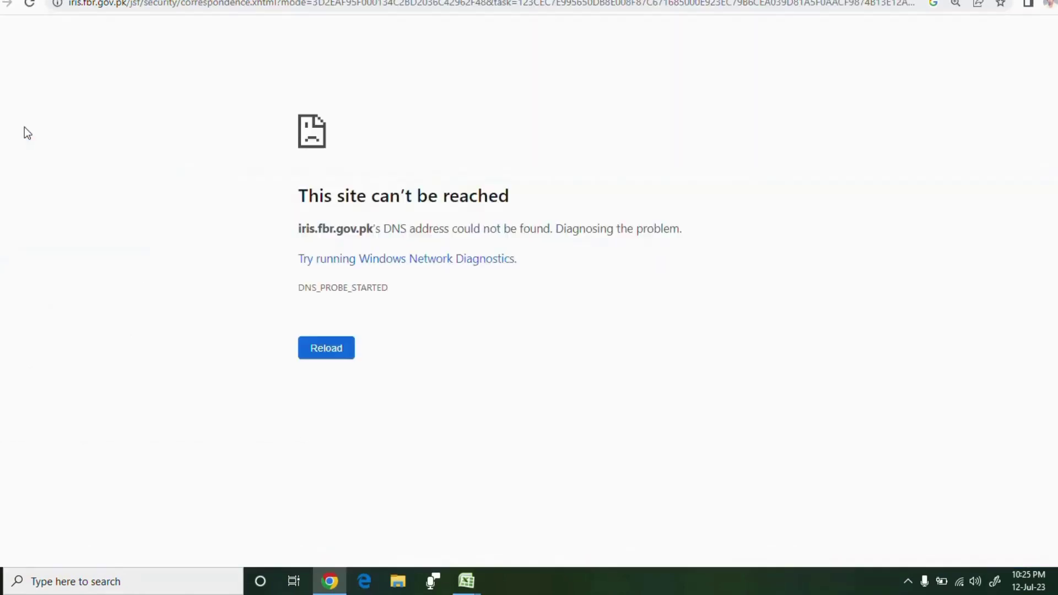
click(318, 351)
click(324, 351)
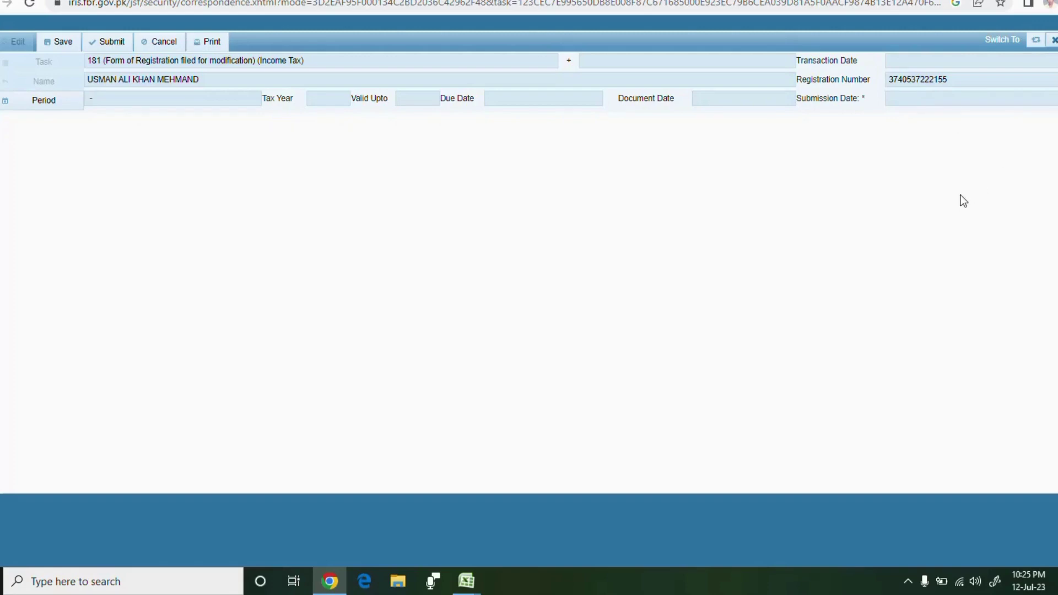
Search tax period 2024 and select the 01-Jul-2023 to 30-Jun-2024 period
click(42, 110)
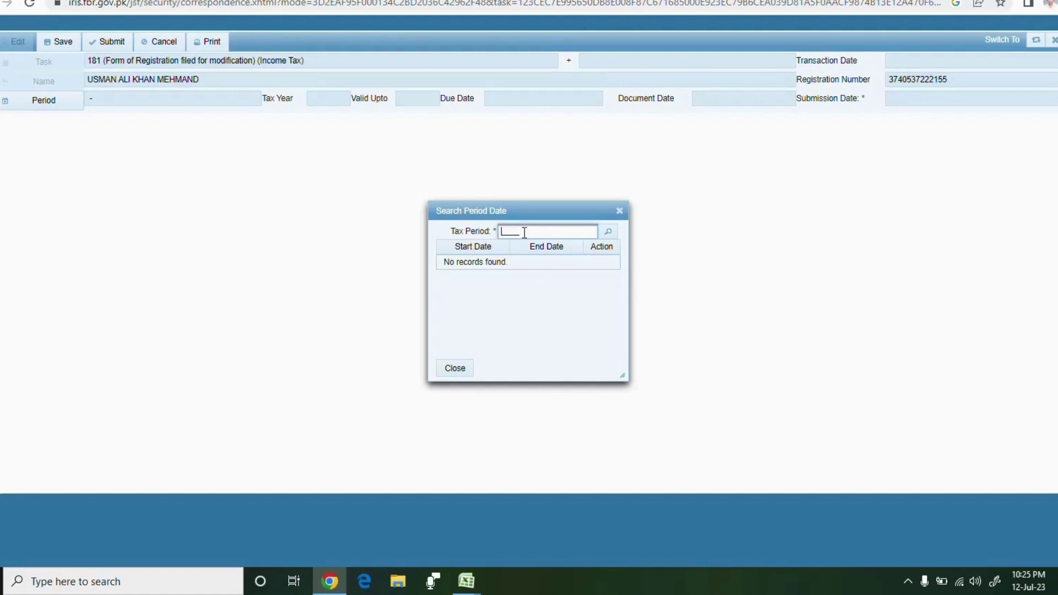
click(523, 231)
text(2024)
click(608, 231)
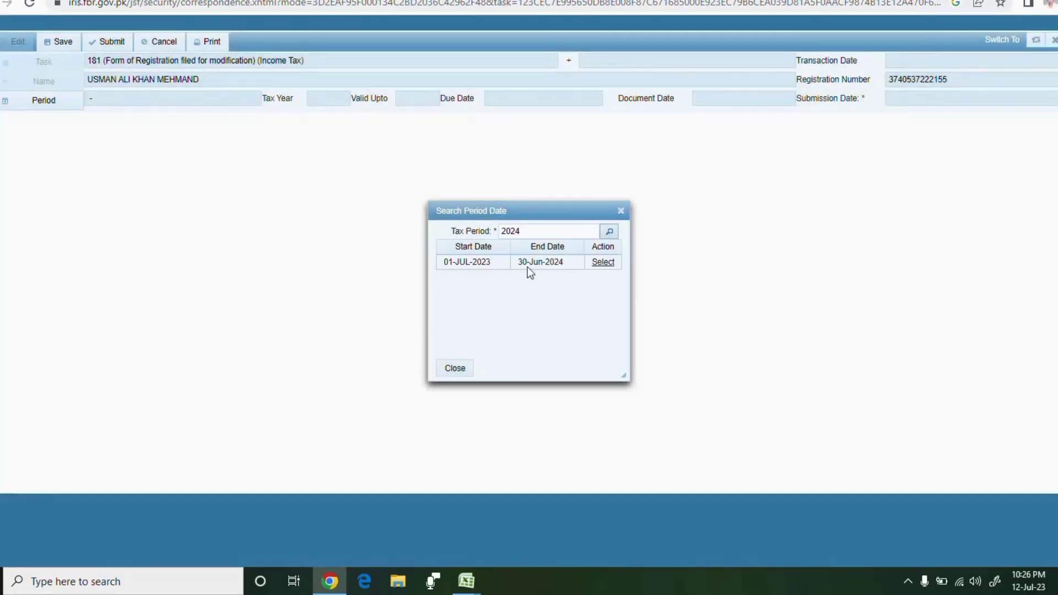
click(603, 264)
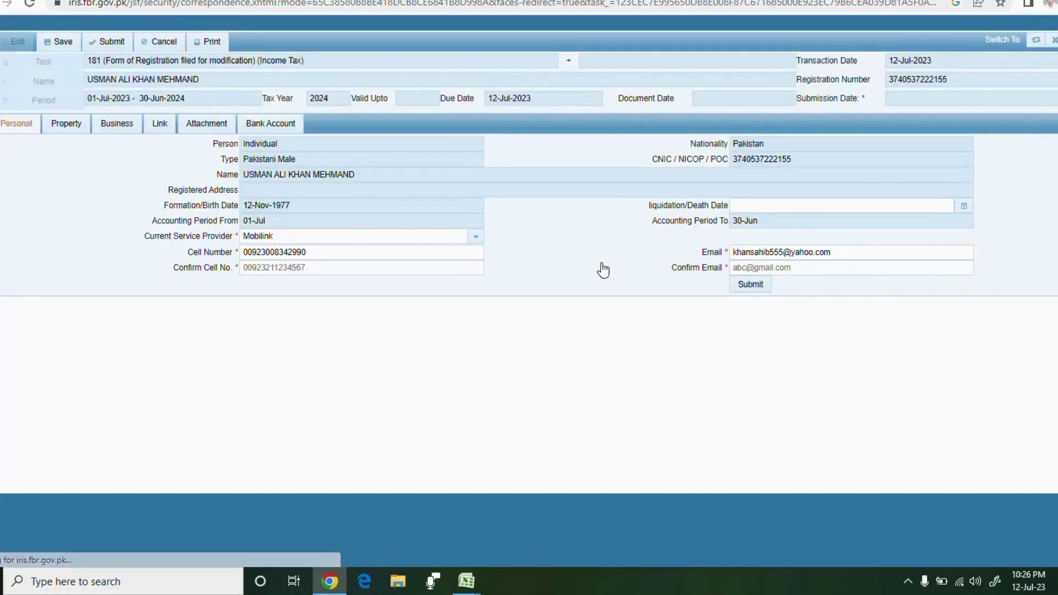
Show the existing residential property and open a blank Property dialog for a new one
click(70, 126)
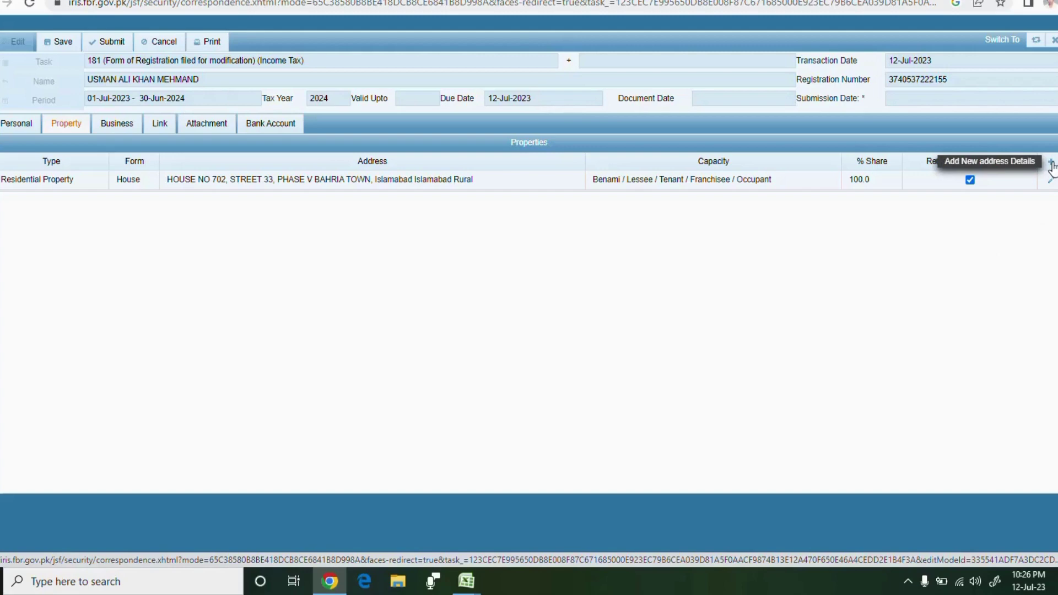
click(1051, 162)
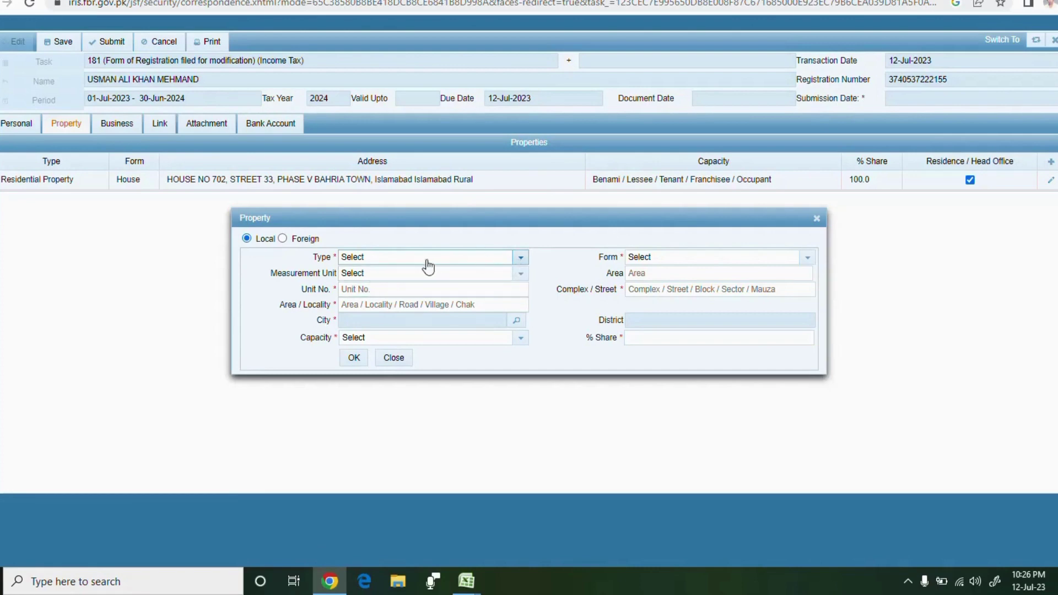
Set property type Commercial Property, form Plaza, and measurement unit Marla
click(521, 257)
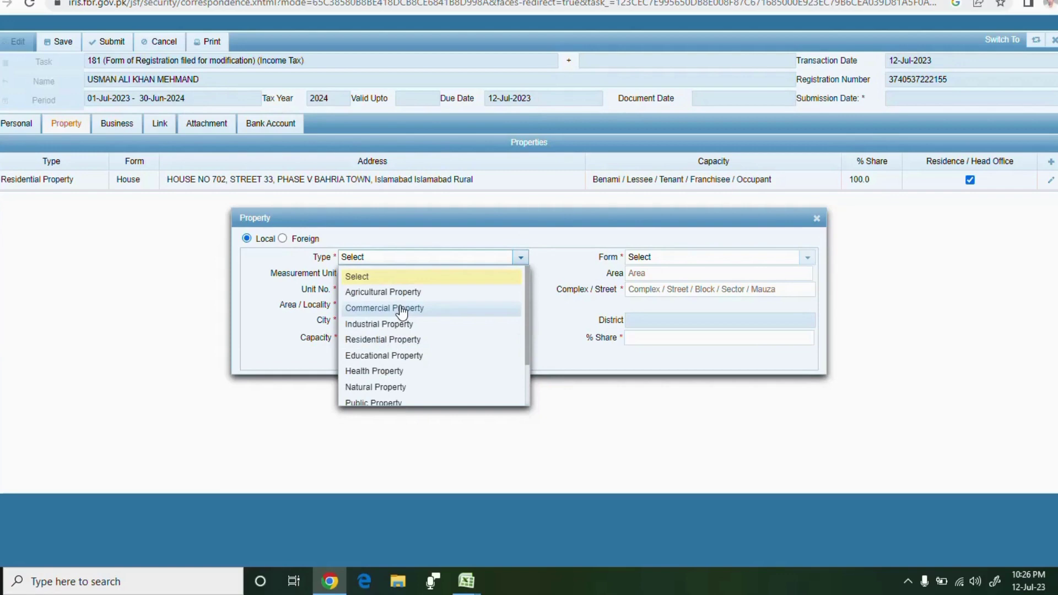
click(401, 312)
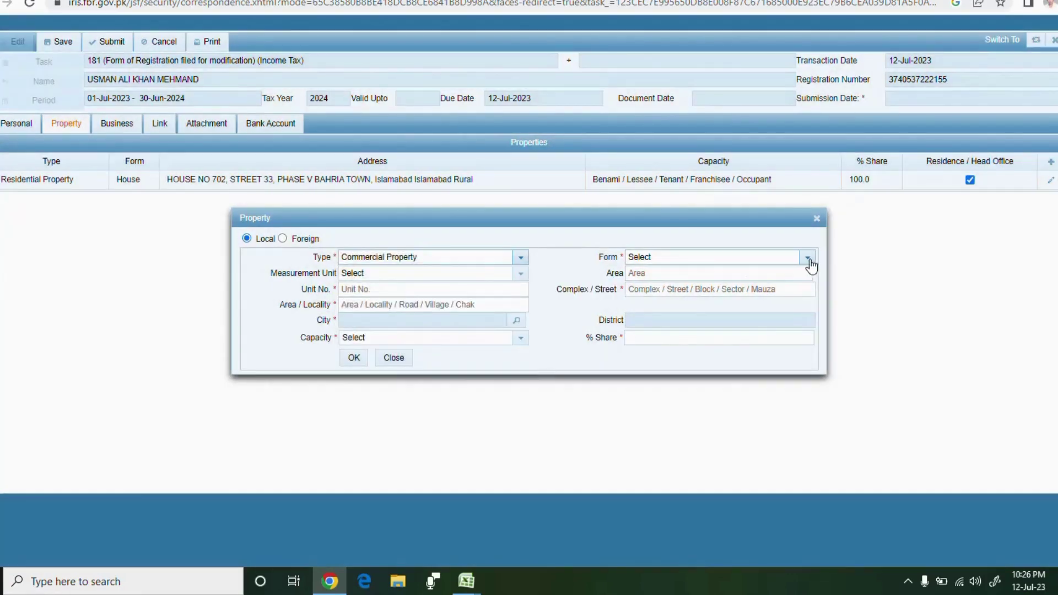
click(808, 259)
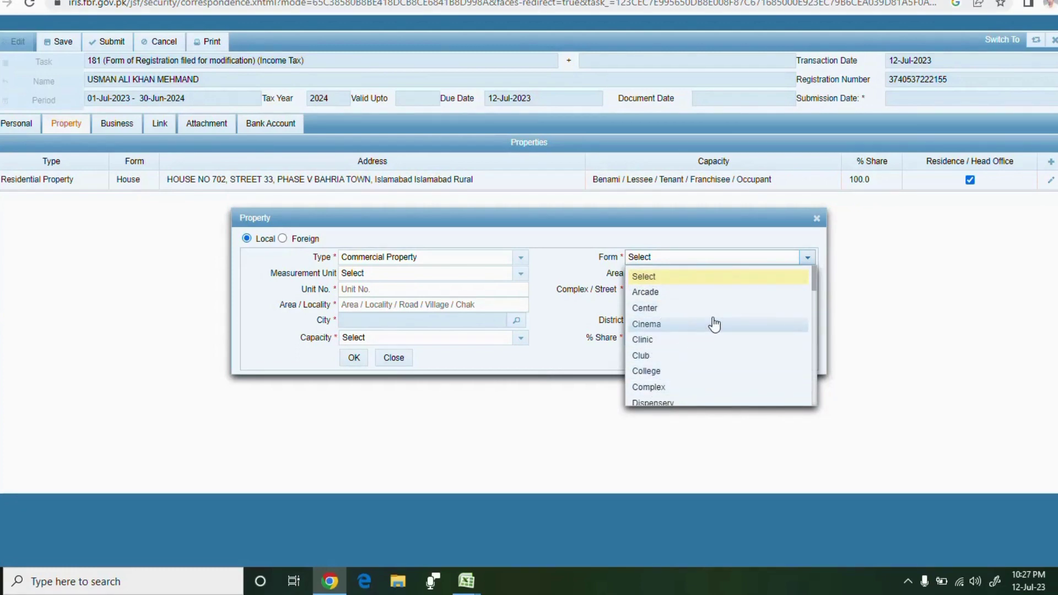
drag(814, 284, 819, 348)
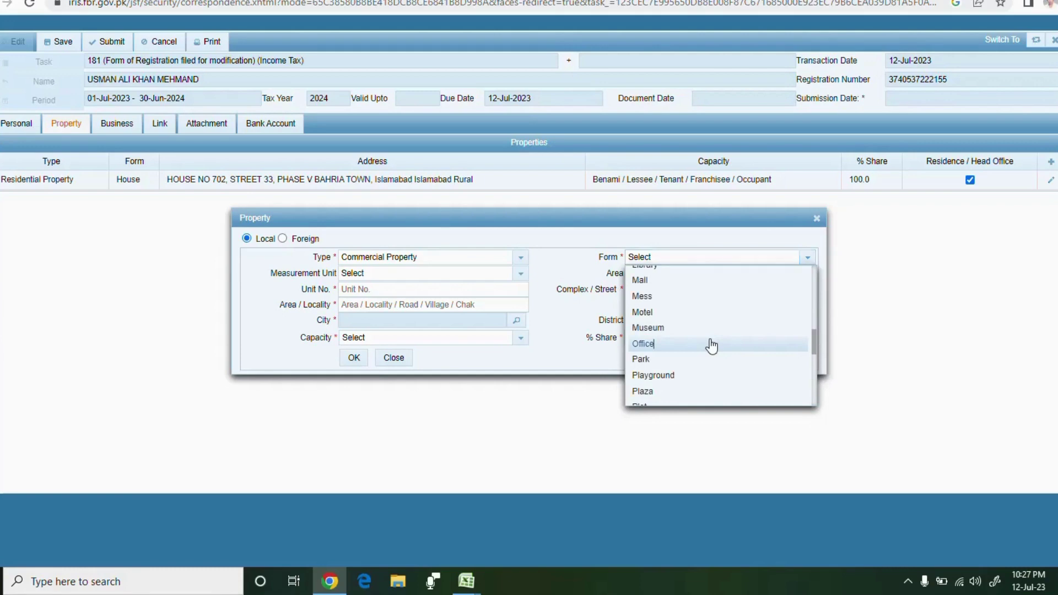
drag(711, 345, 714, 391)
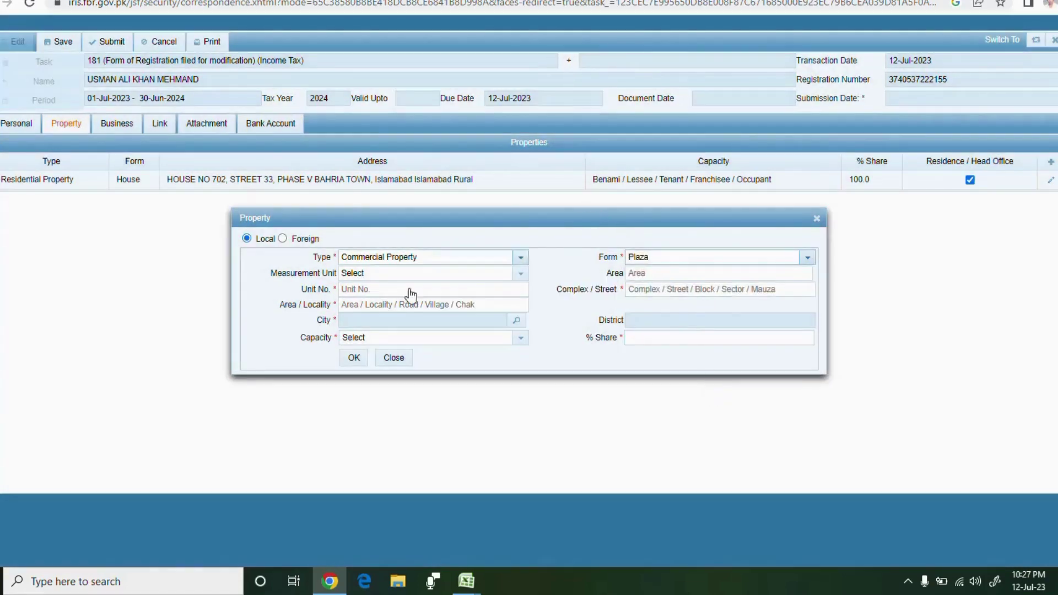
click(521, 279)
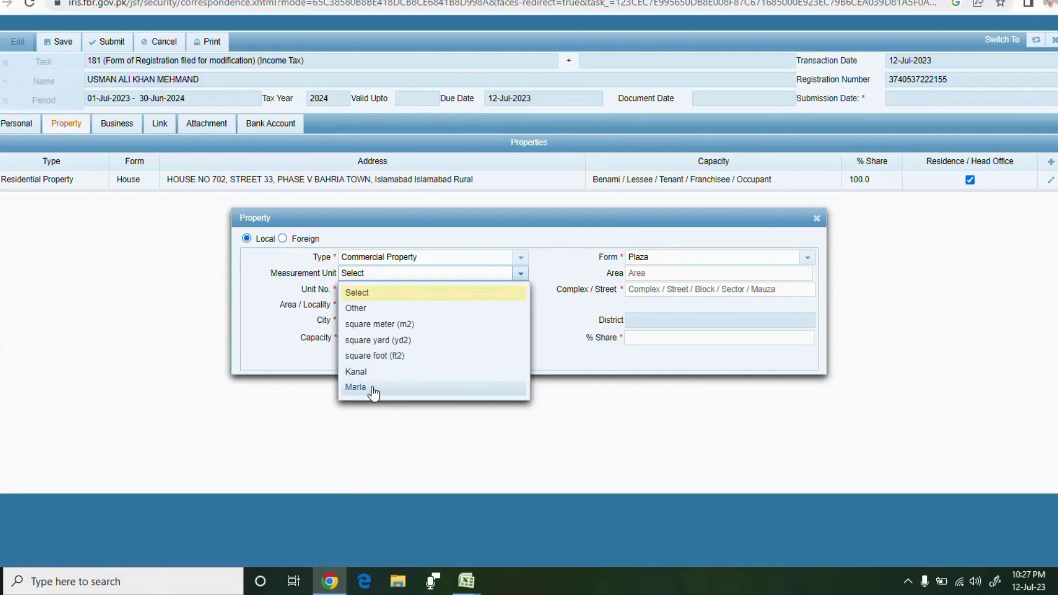
click(358, 388)
click(641, 272)
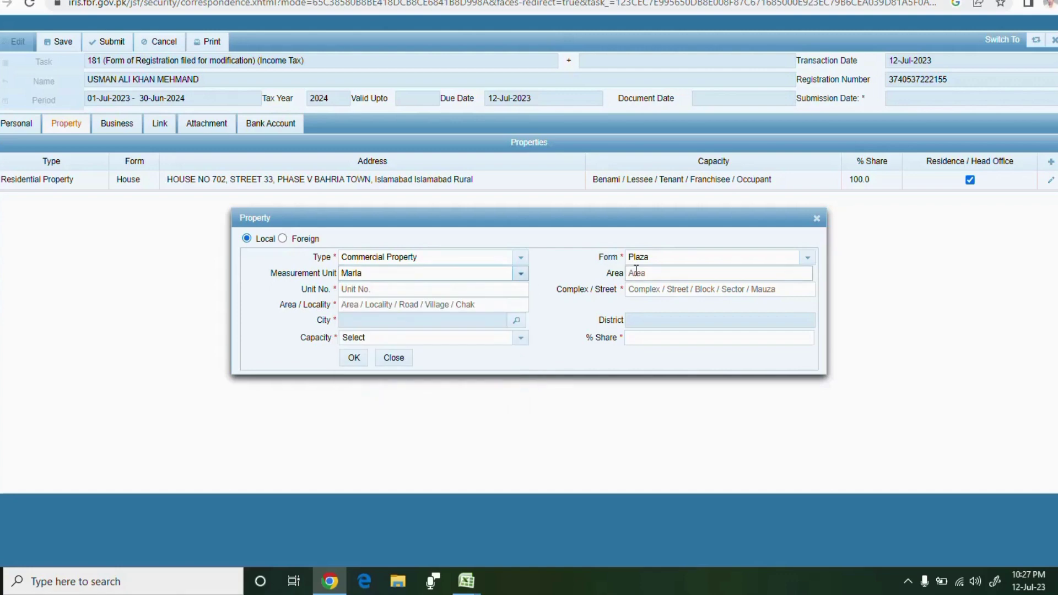
click(642, 272)
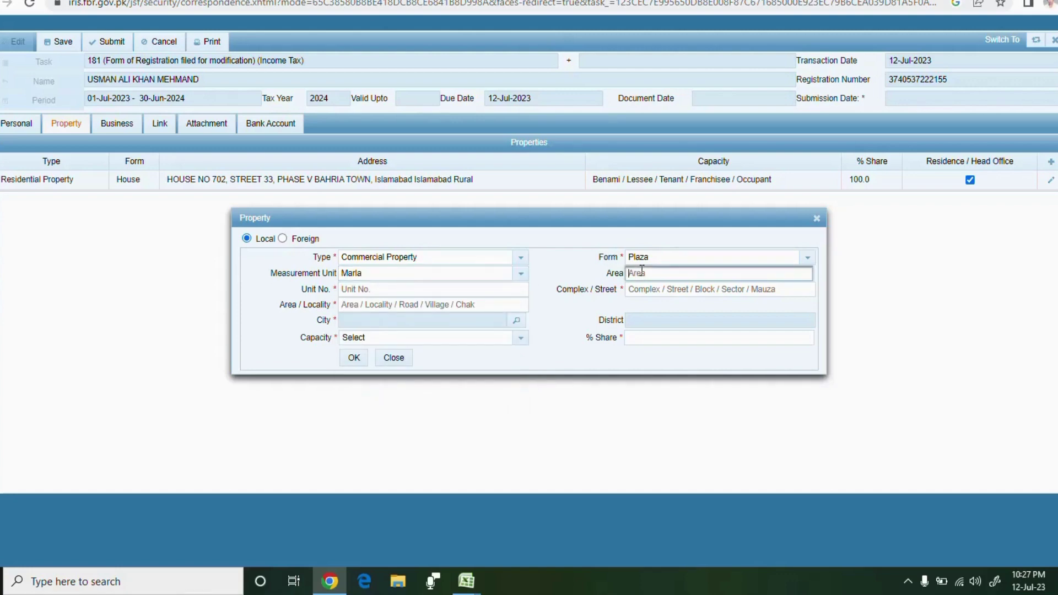
text(2)
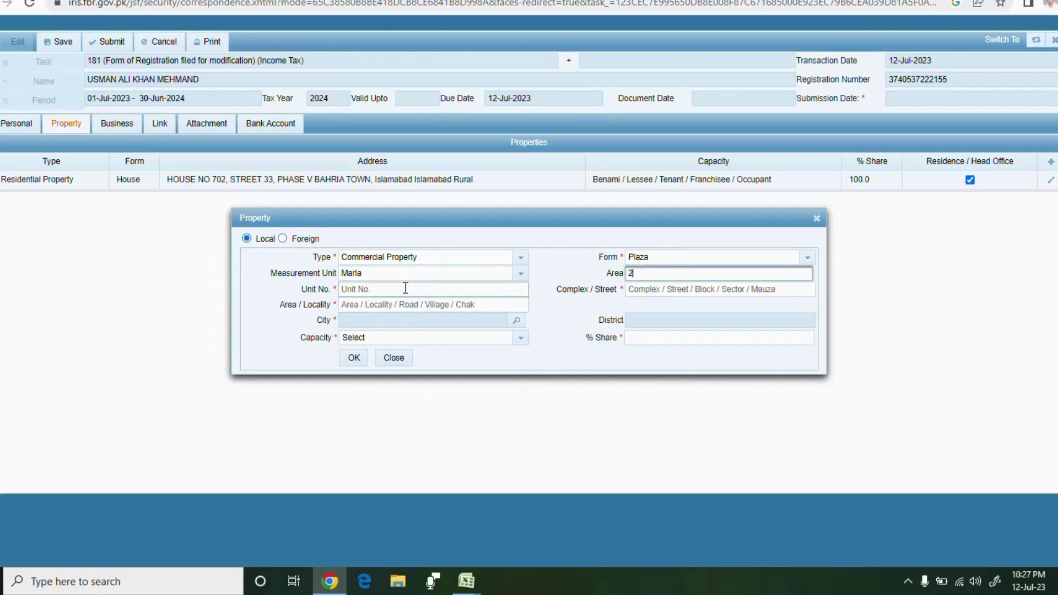
click(406, 288)
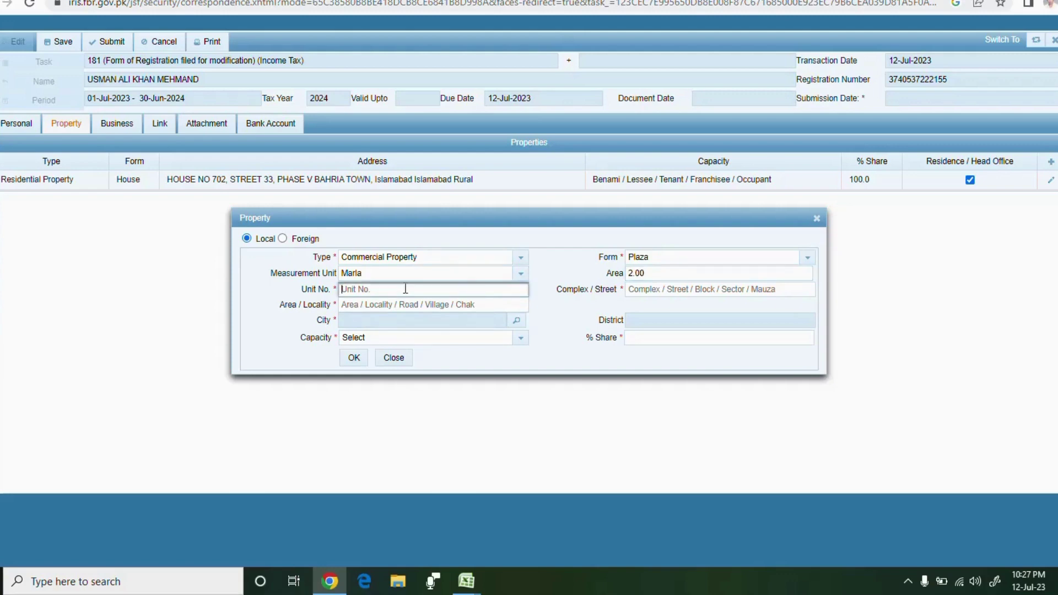
click(674, 293)
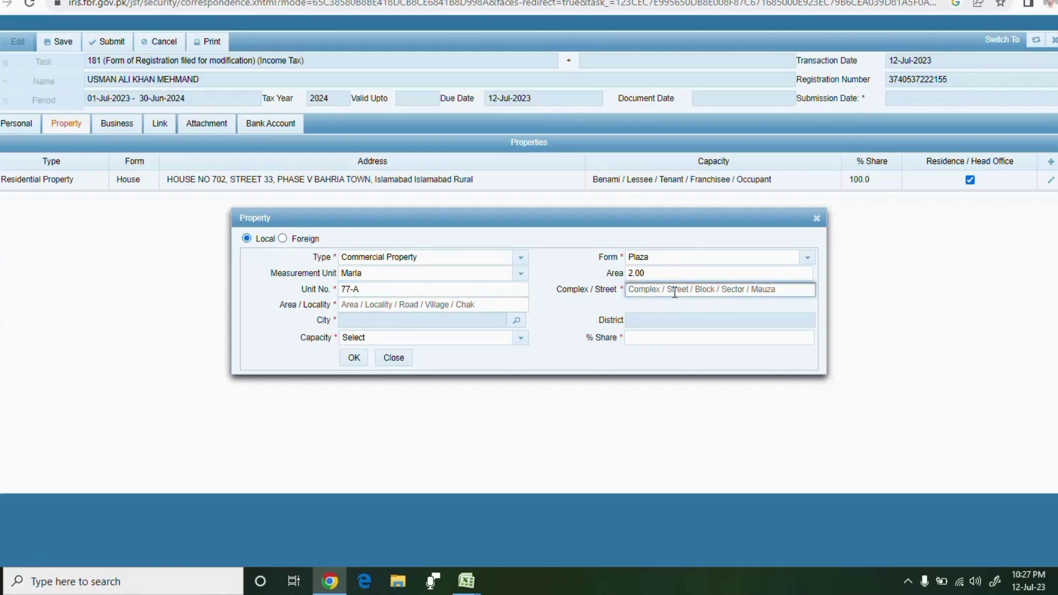
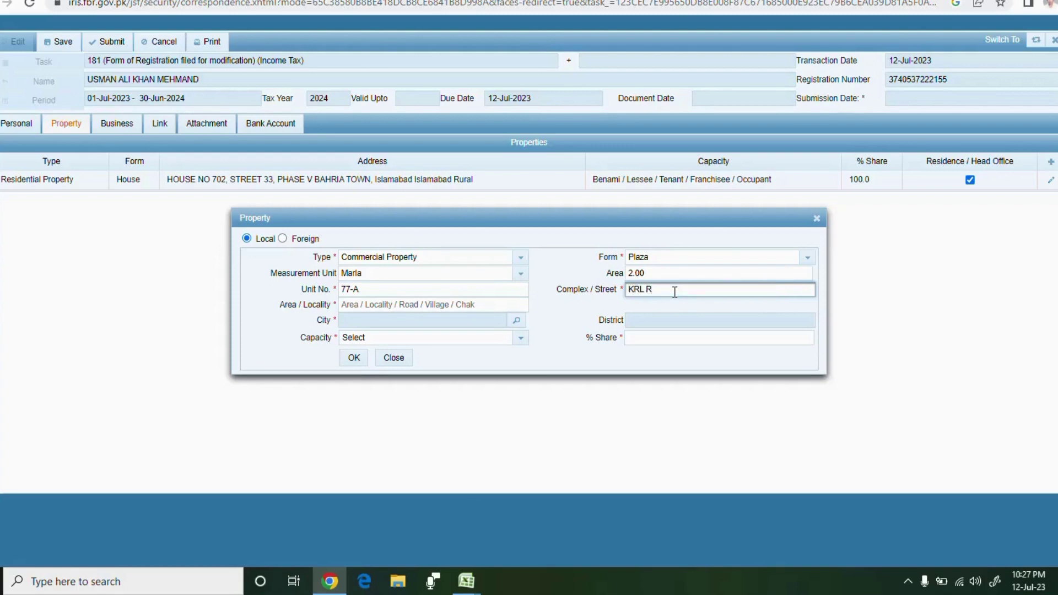
click(468, 305)
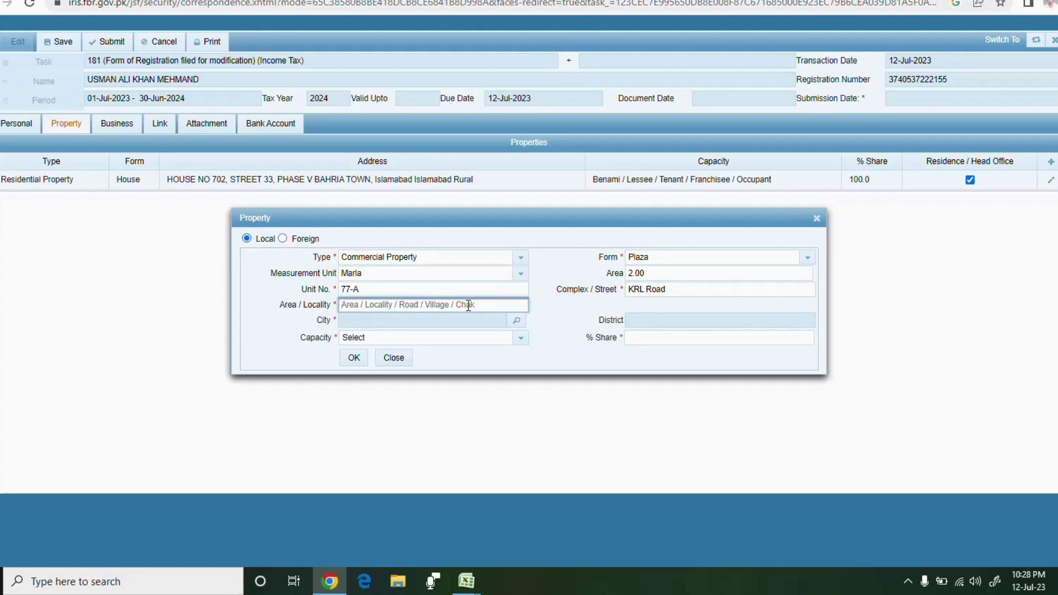
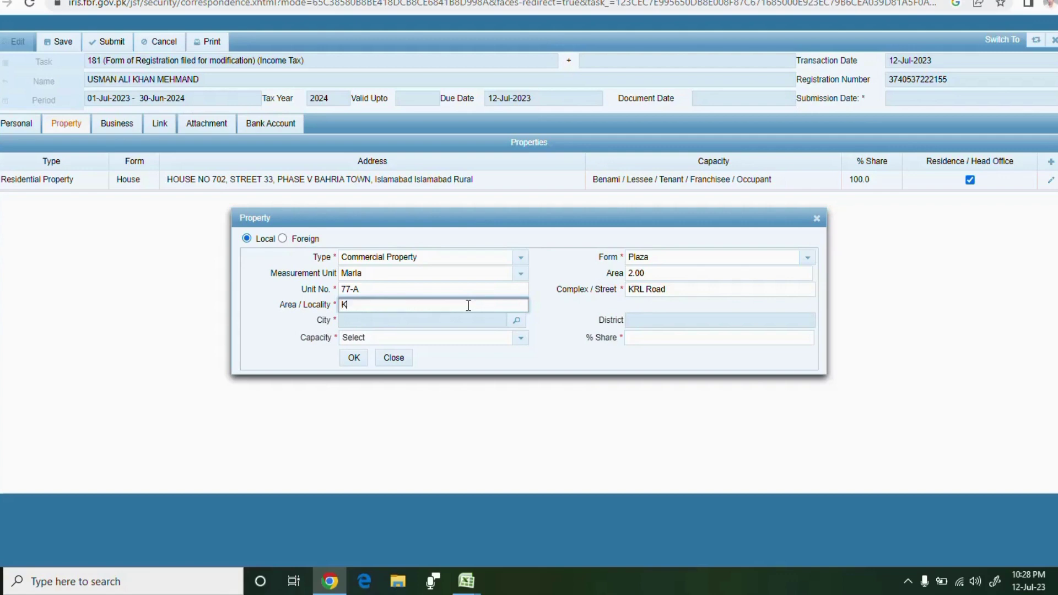
click(517, 324)
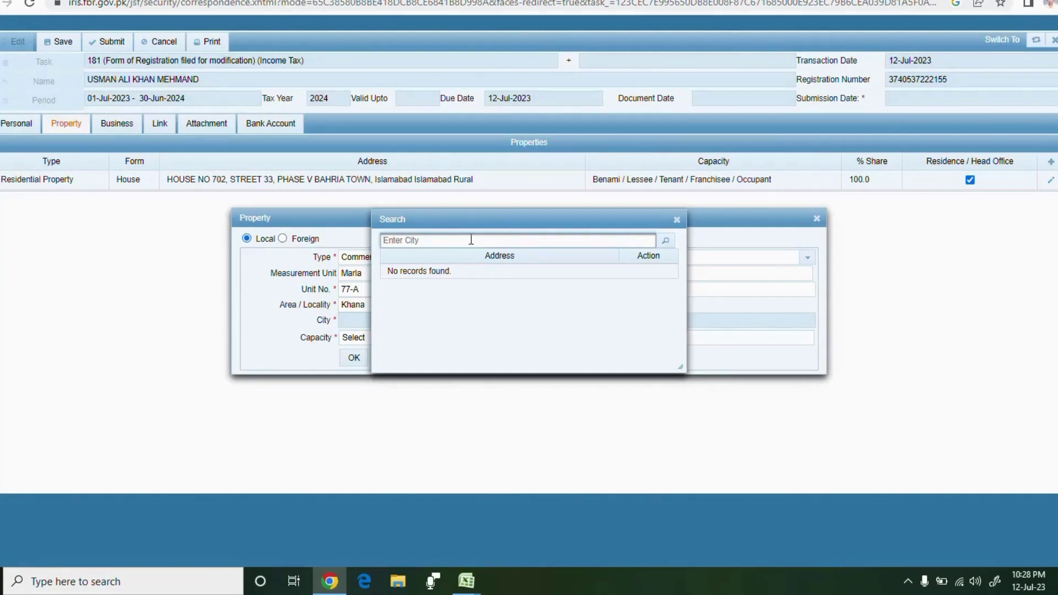
Search 'rawalpind' and choose Rawalpindi Pothohar Town as the property's city
text(rawa)
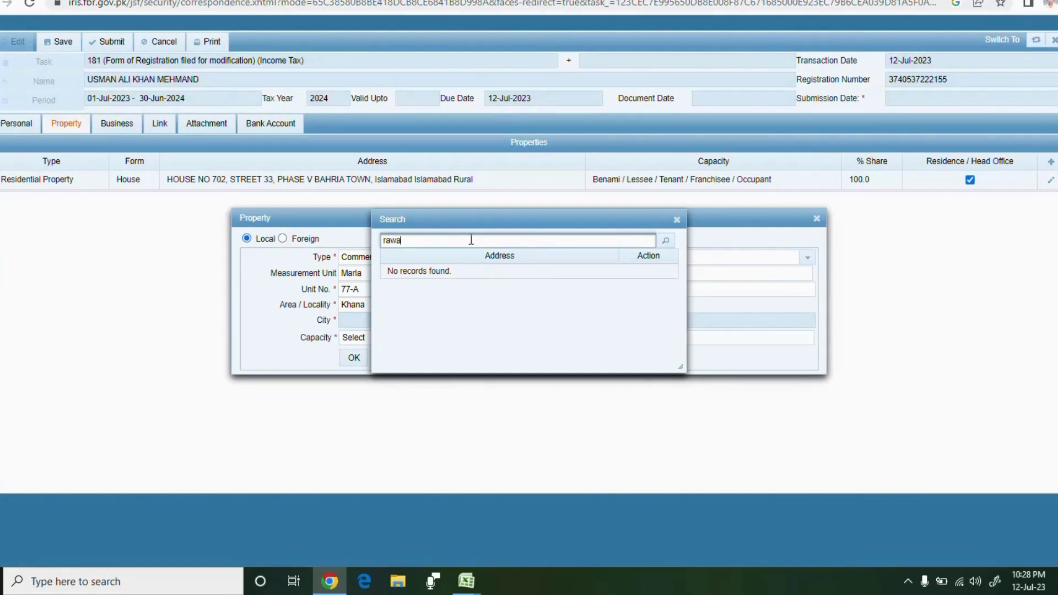
text(lpindi)
click(666, 243)
click(666, 242)
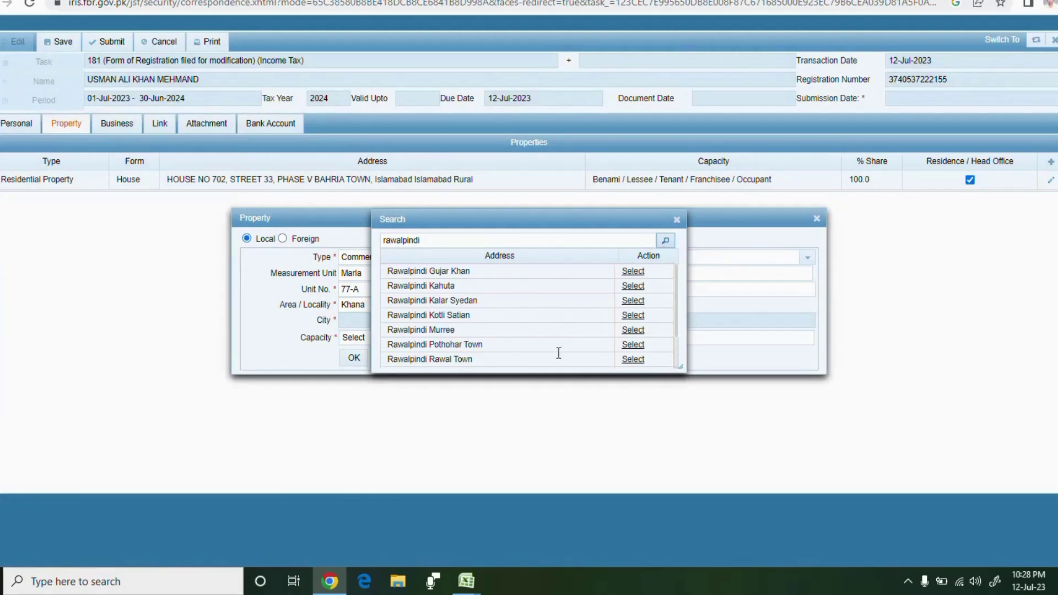
click(634, 346)
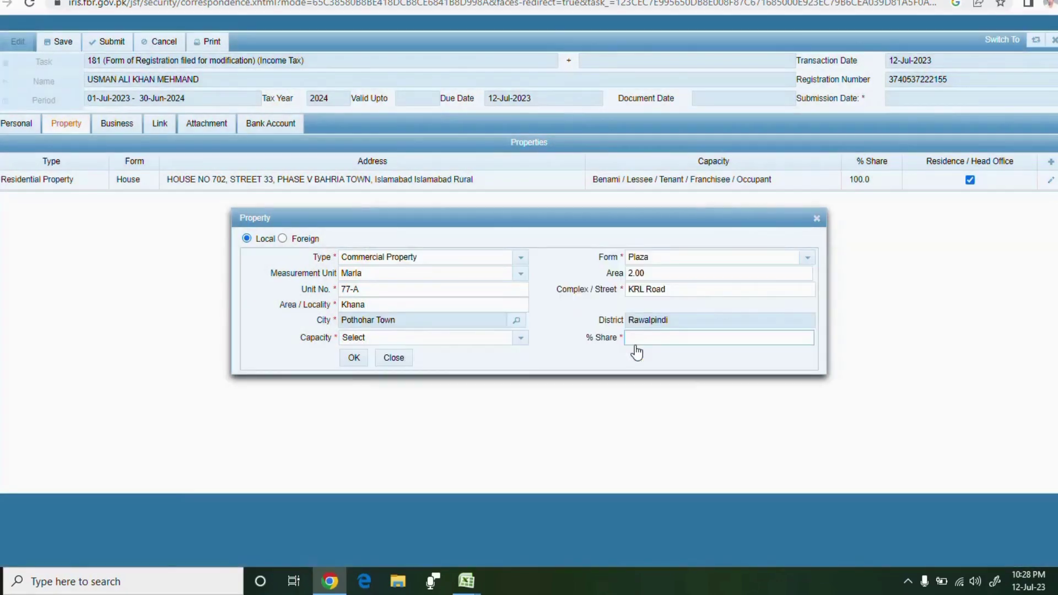
Set capacity Benami/Lessee/Tenant/Franchisee/Occupant with a 10% share and save the property
click(521, 338)
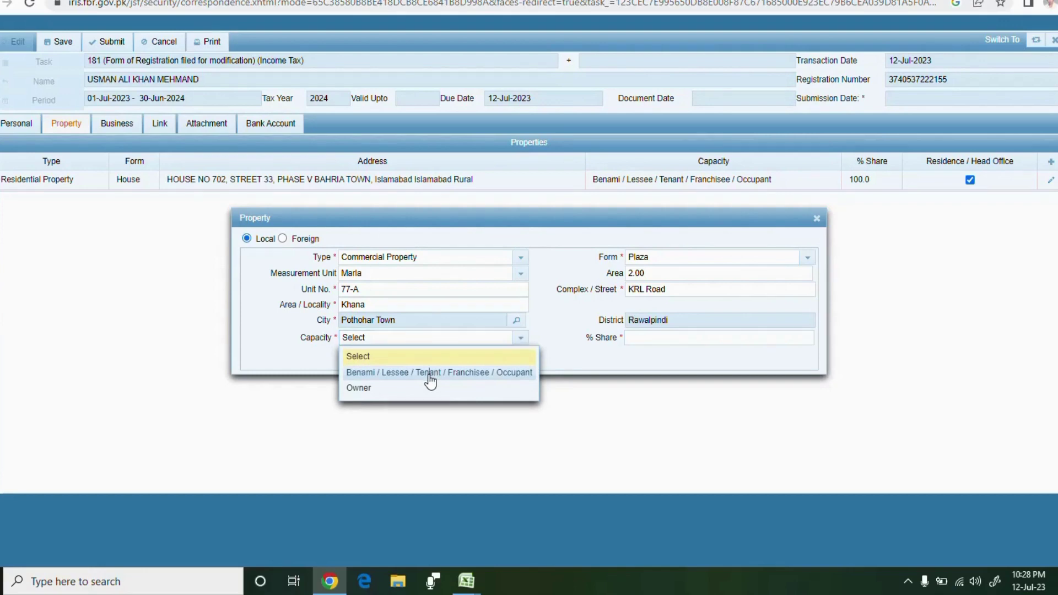
click(430, 373)
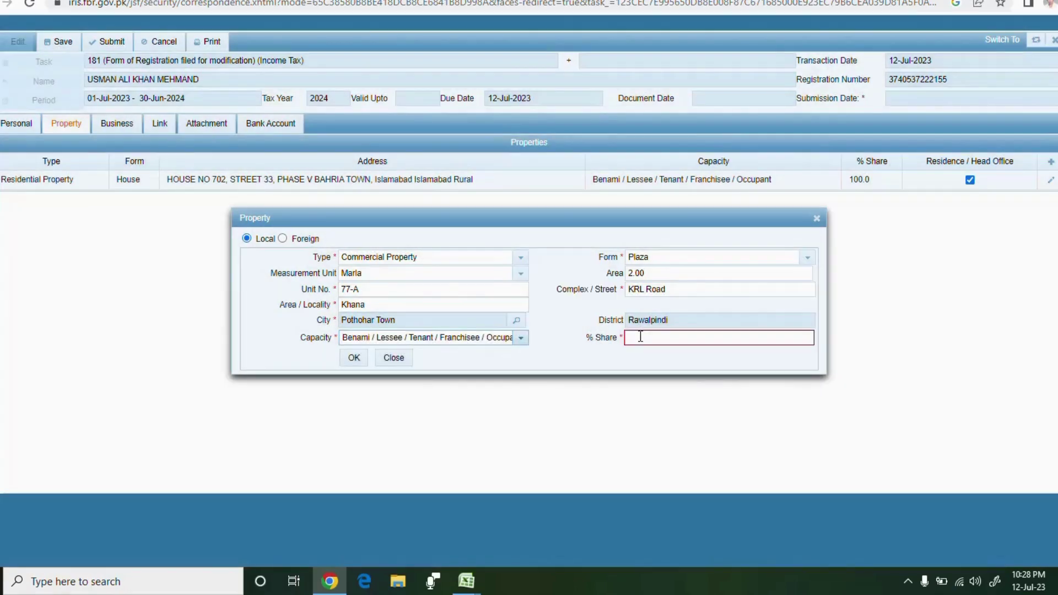
click(640, 337)
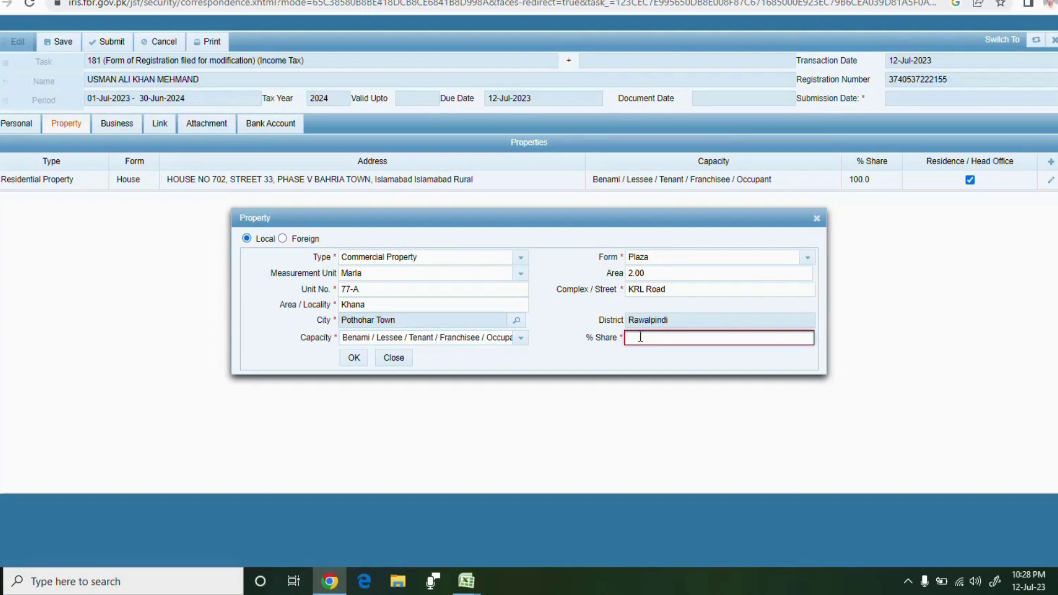
text(10)
click(354, 358)
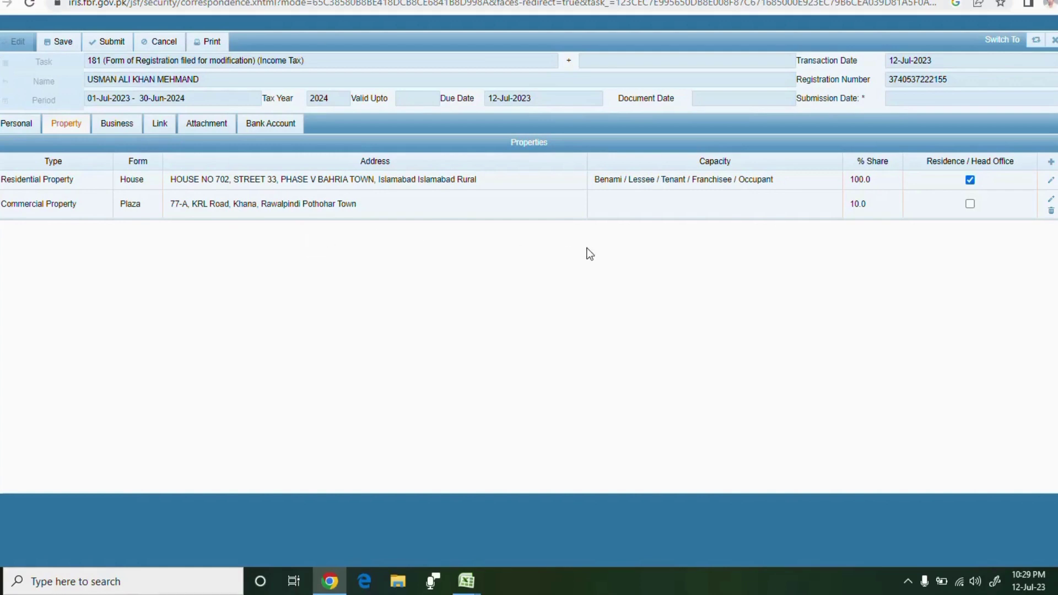
Add business 'abc' acquired 12 July 2023 with Owner capacity, and begin adding its activity
click(124, 130)
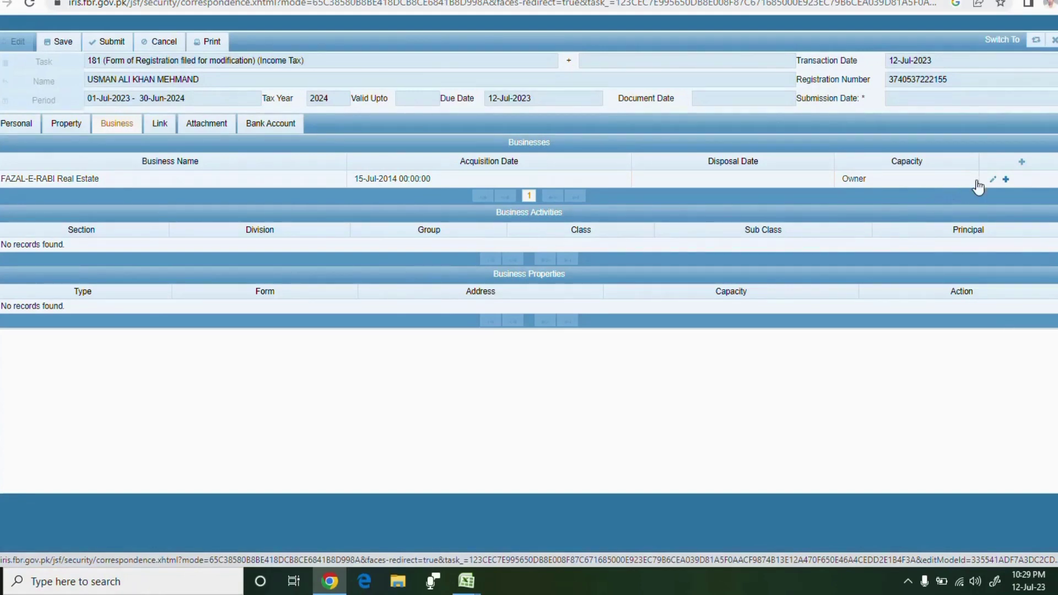
click(1023, 163)
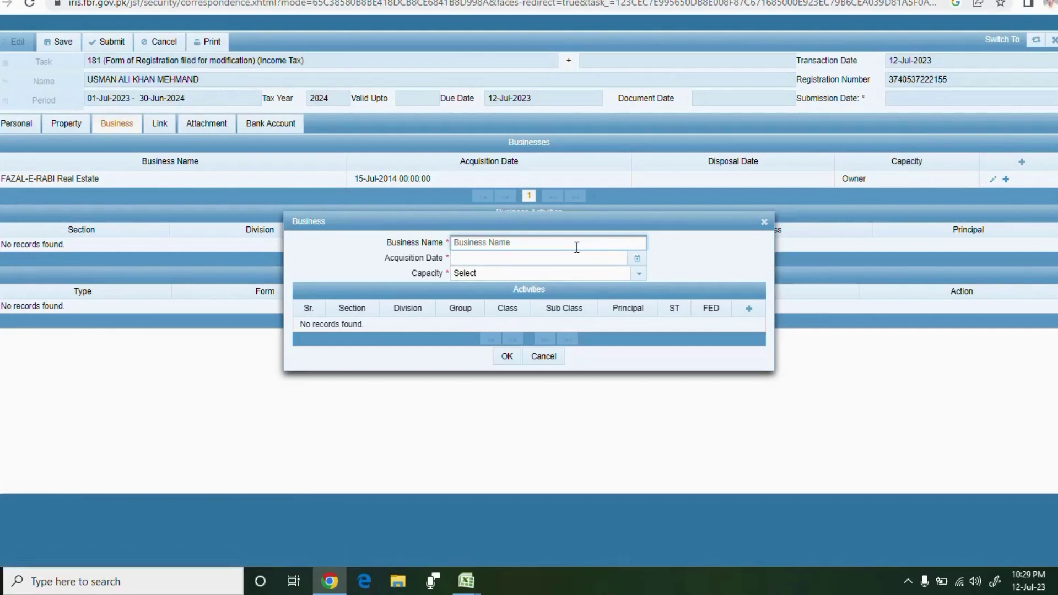
text(ab)
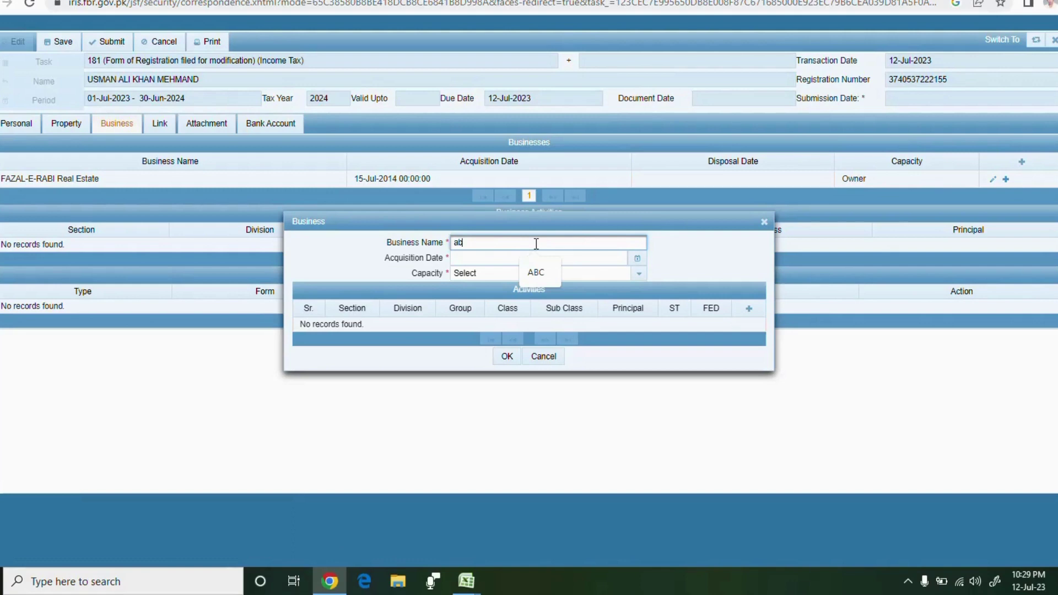
text(c)
click(638, 259)
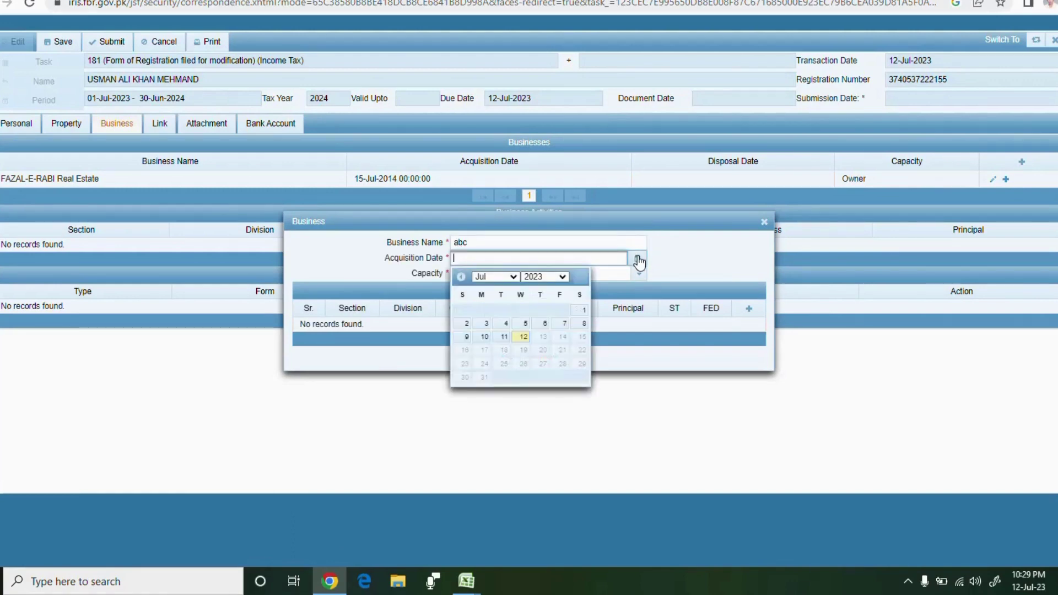
click(523, 337)
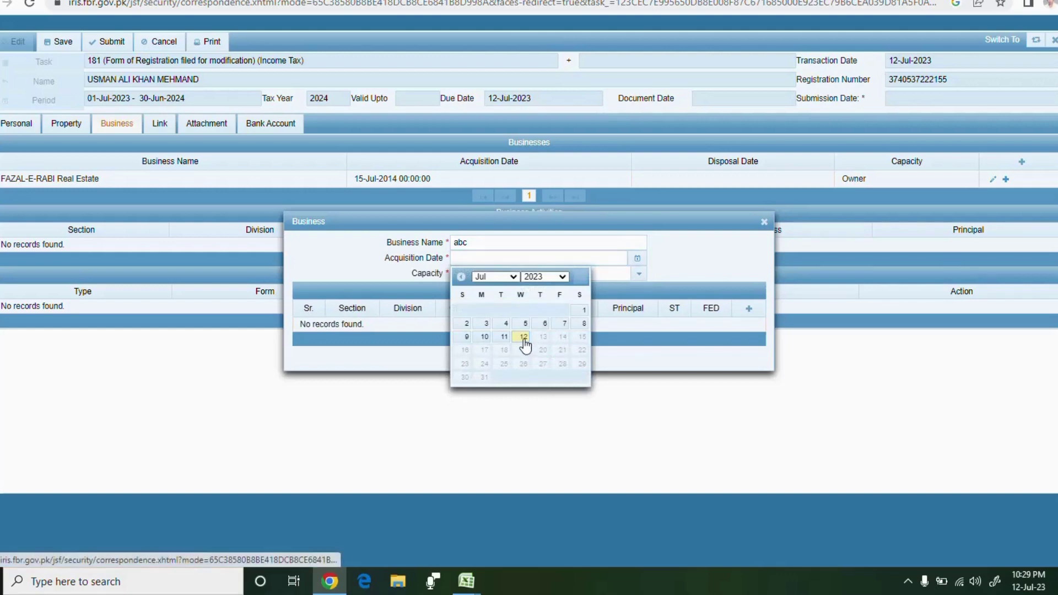
click(638, 259)
click(524, 336)
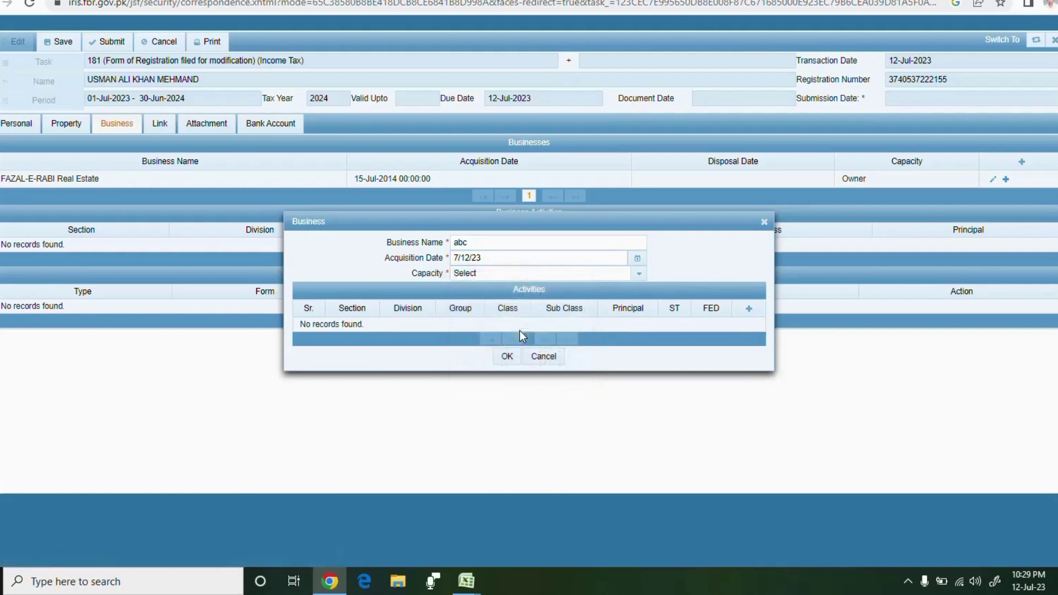
click(637, 278)
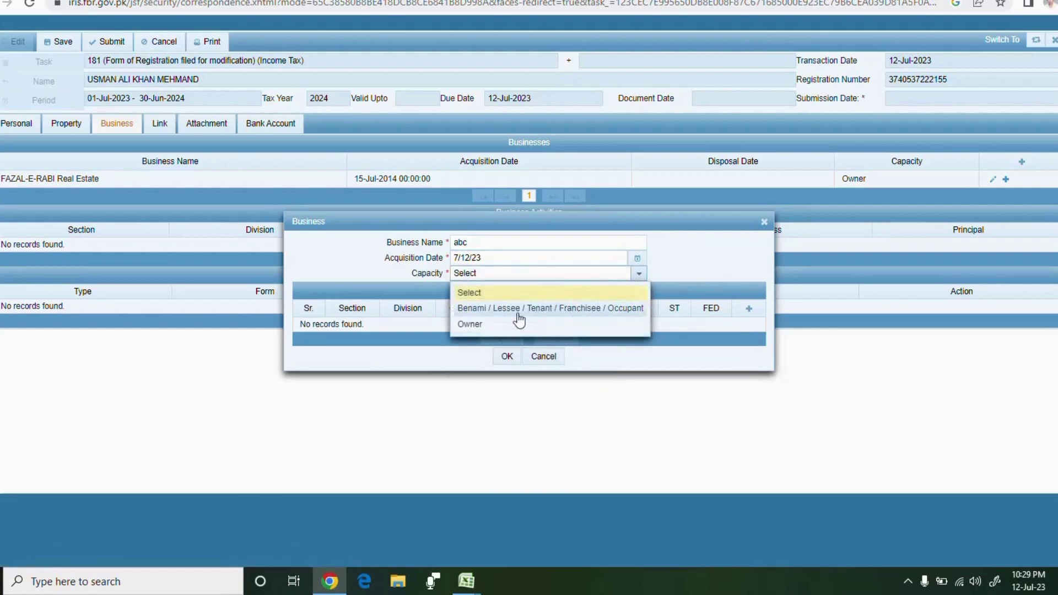
click(494, 326)
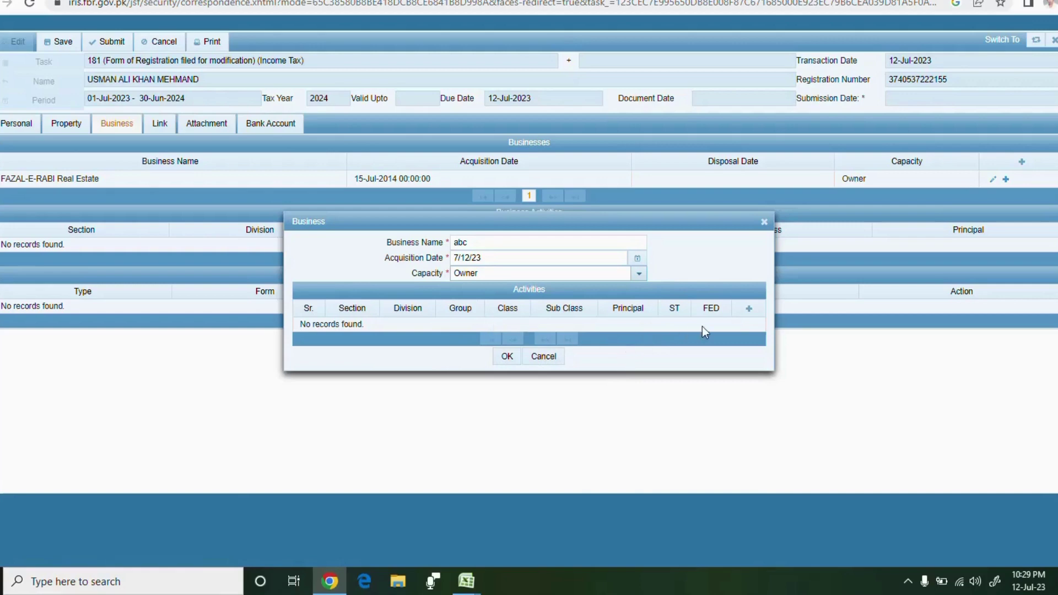
click(749, 310)
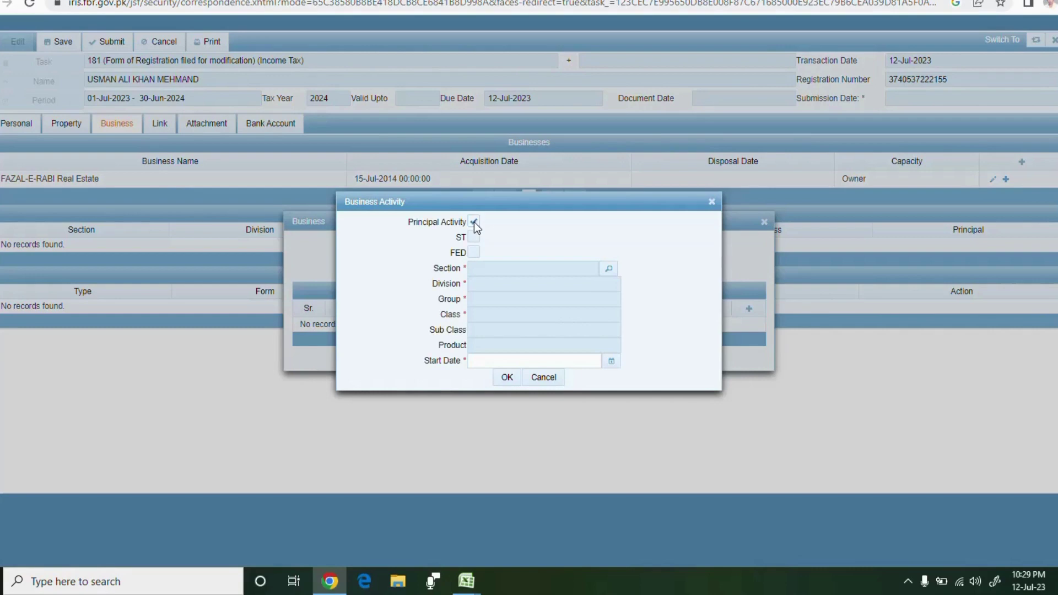
Search activities for 'medi', choose pharmaceutical and medical goods retail sale, starting 5 July 2023
click(610, 273)
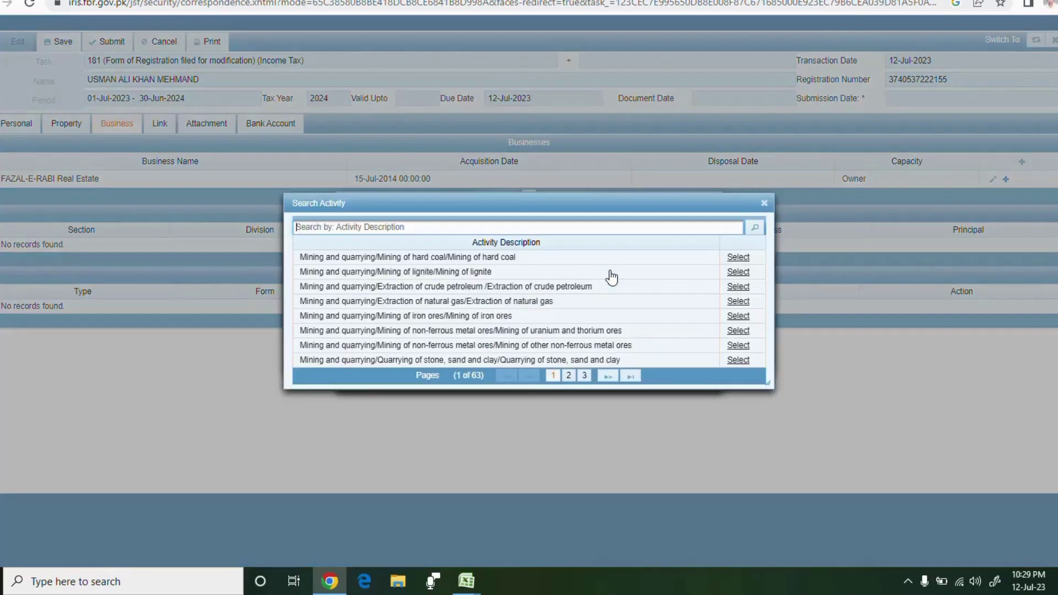
click(435, 226)
click(435, 226)
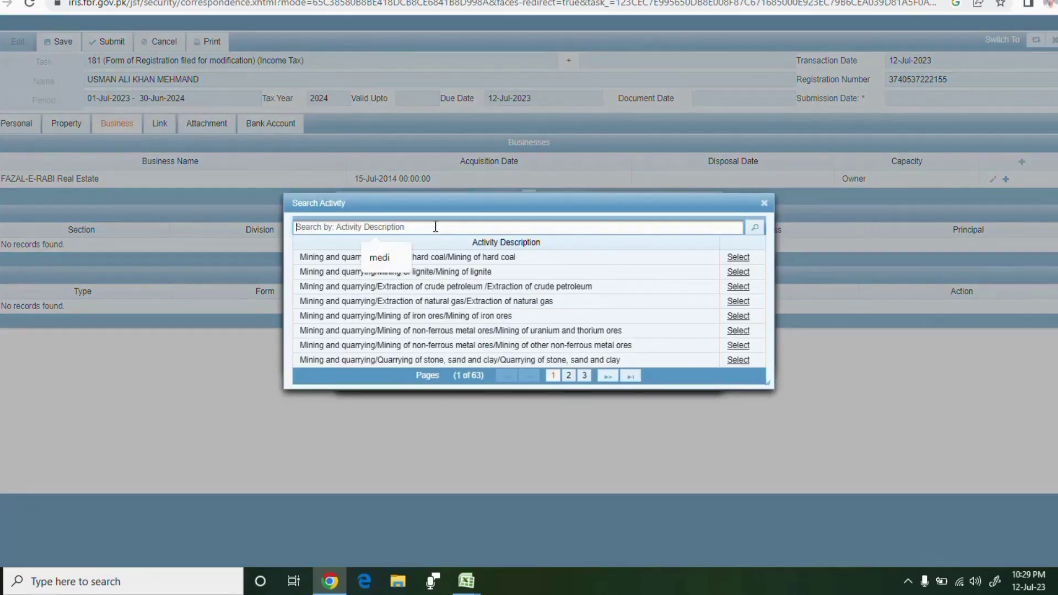
click(391, 259)
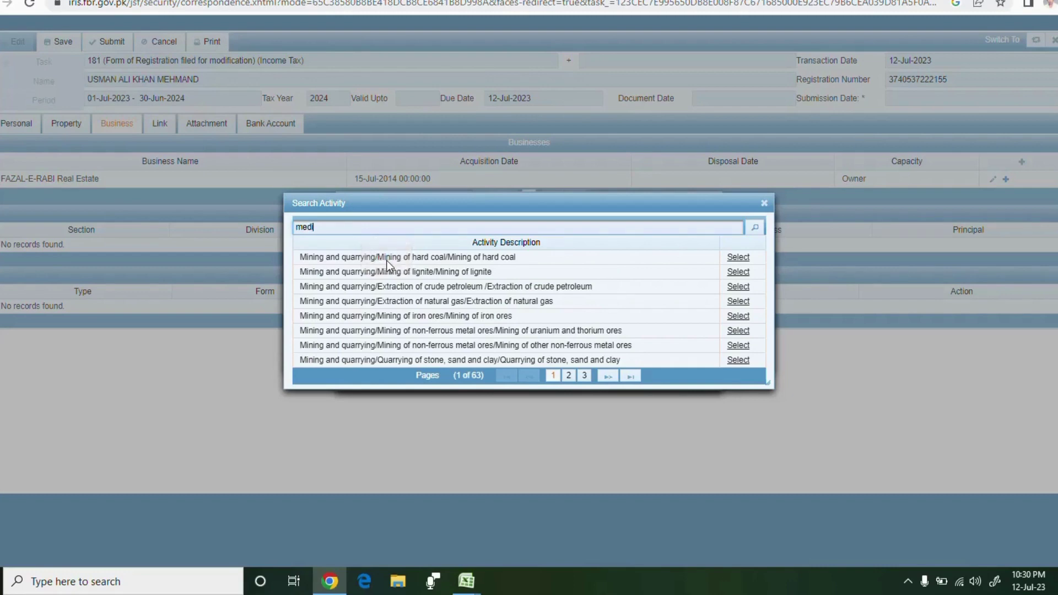
double_click(391, 231)
click(755, 227)
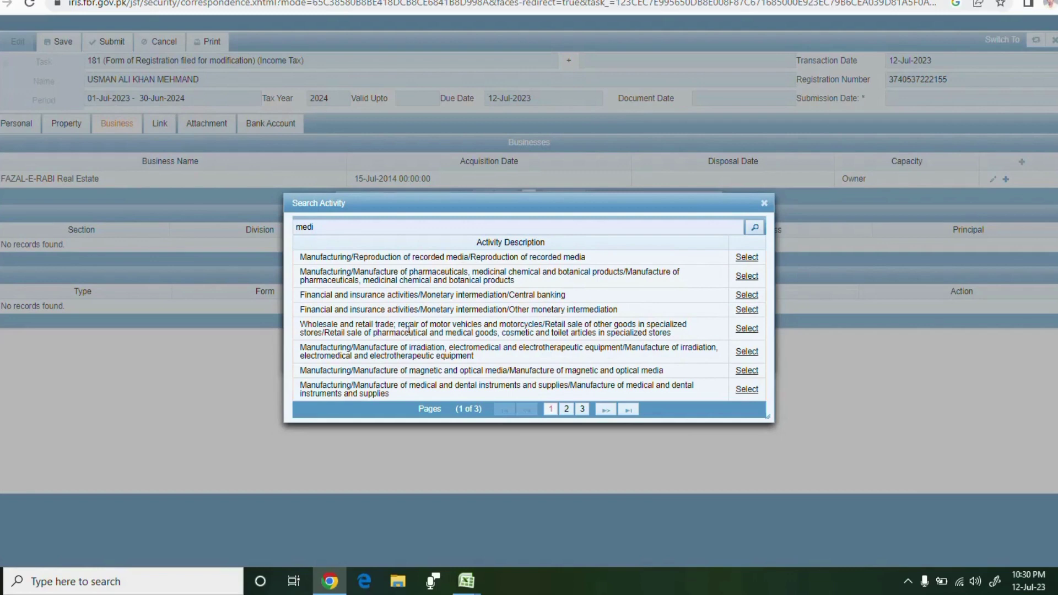
click(747, 329)
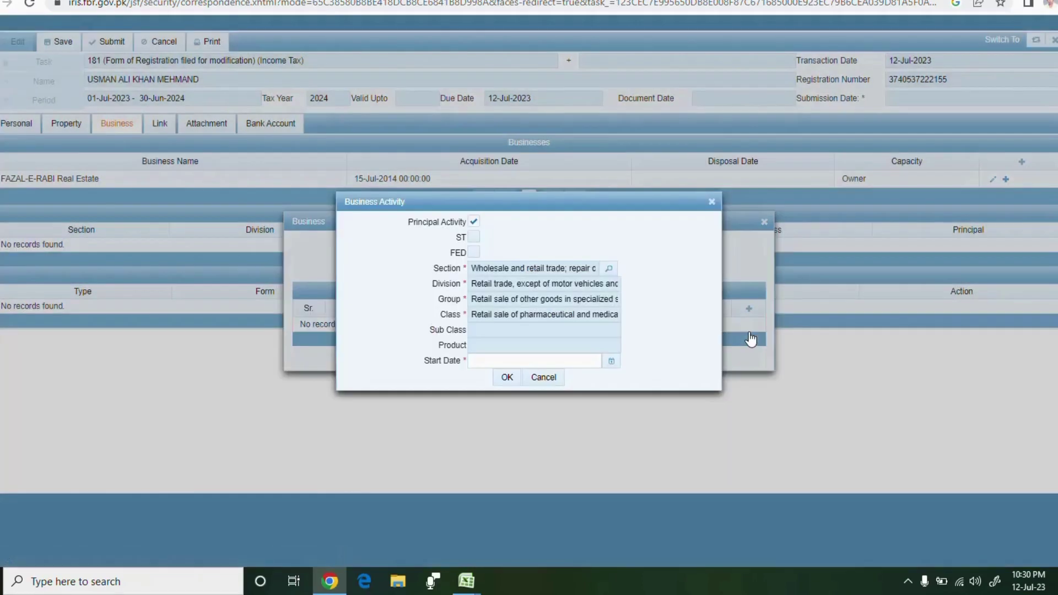
click(611, 362)
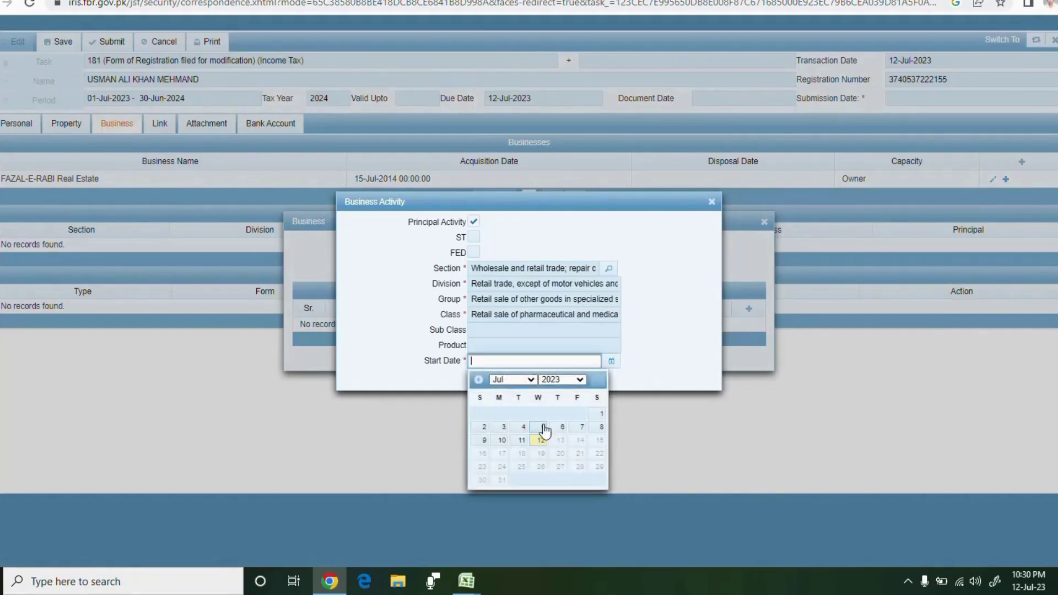
click(539, 428)
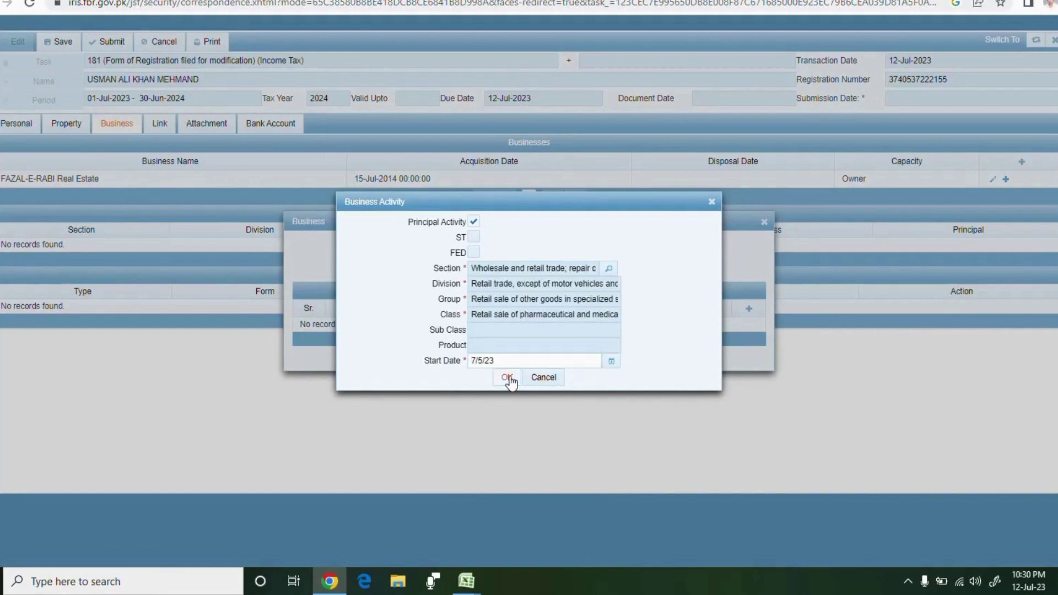
click(507, 378)
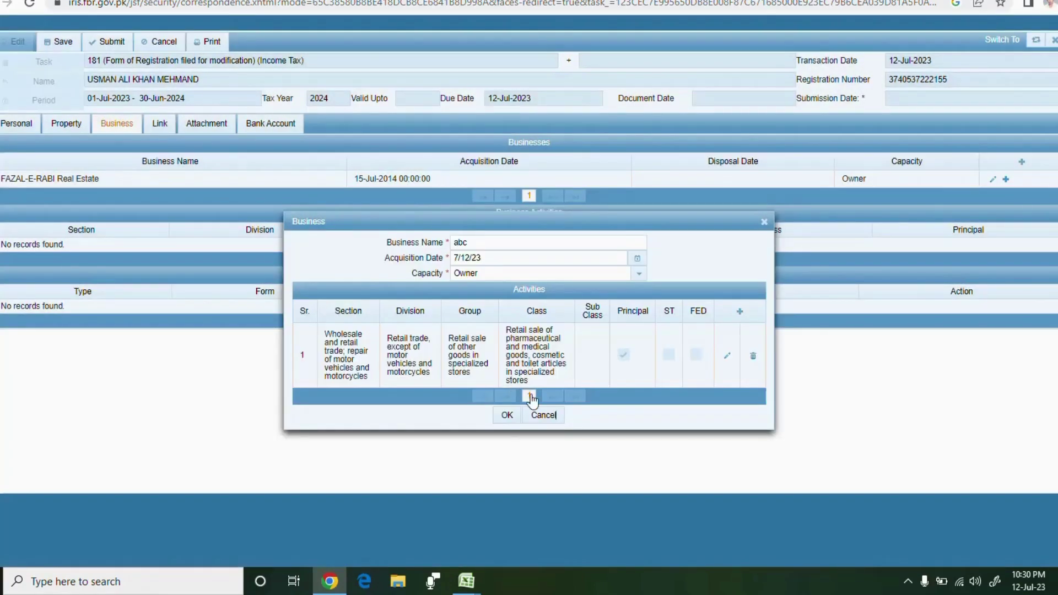
Save business abc and link the Rawalpindi Pothohar Town commercial property as its address
click(507, 418)
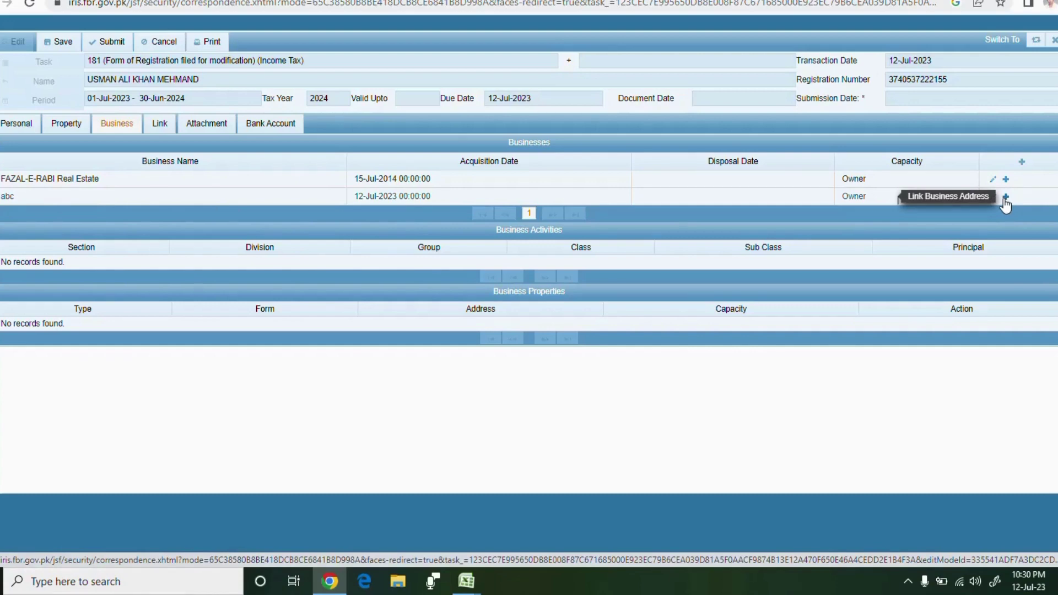
click(1005, 198)
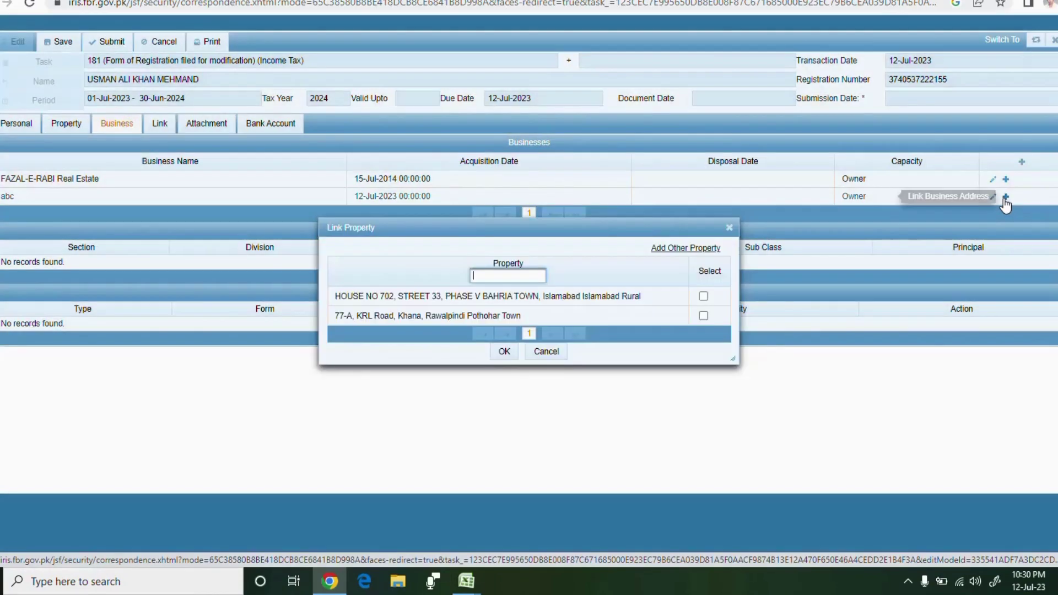
click(703, 316)
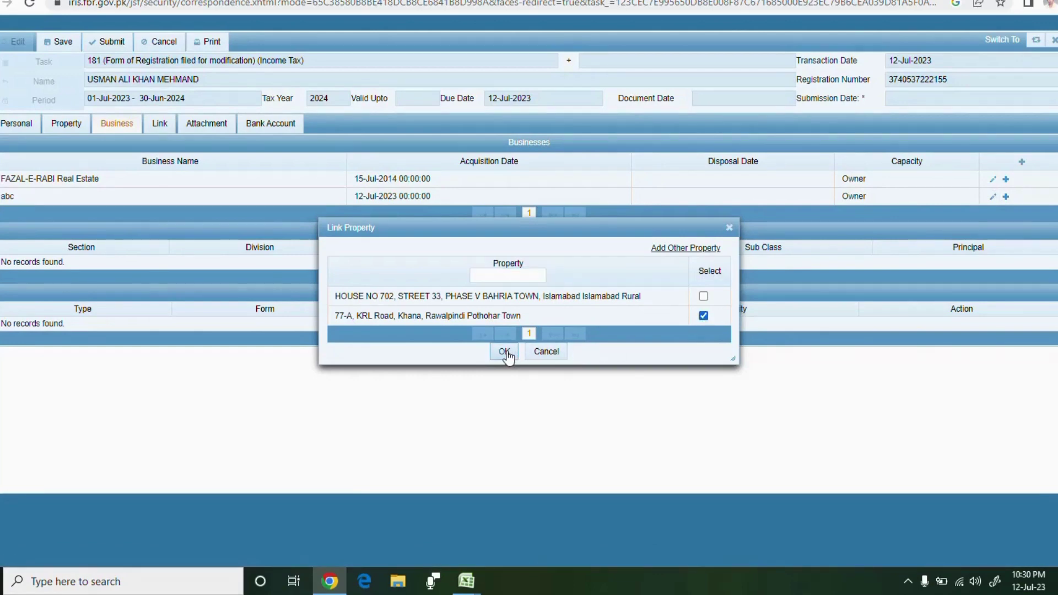
click(504, 352)
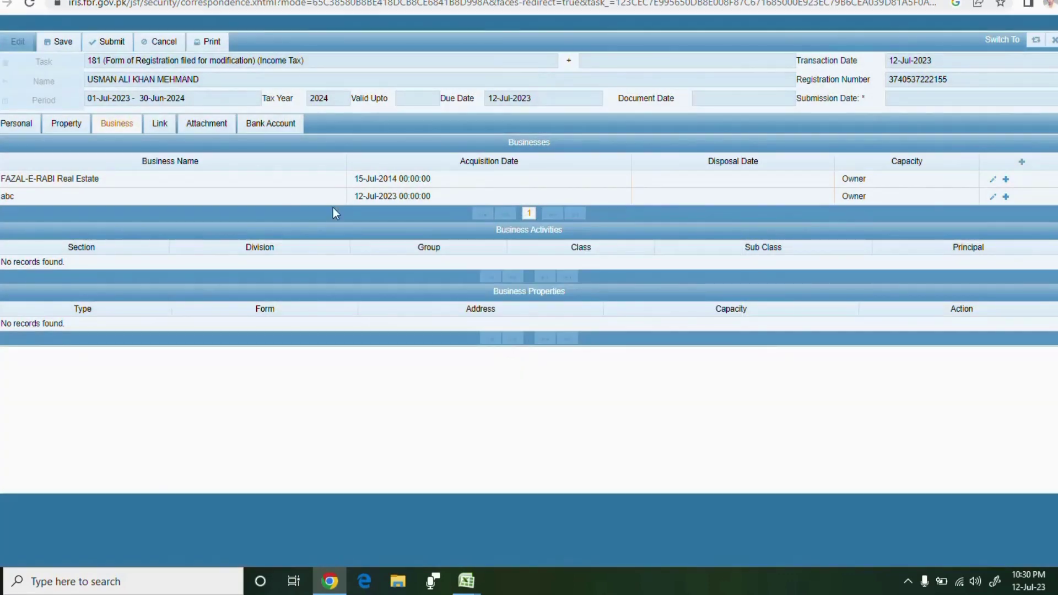
Attach Resolution-Template.pdf from the Desktop Meeting folder as the Form 181 evidence
click(162, 126)
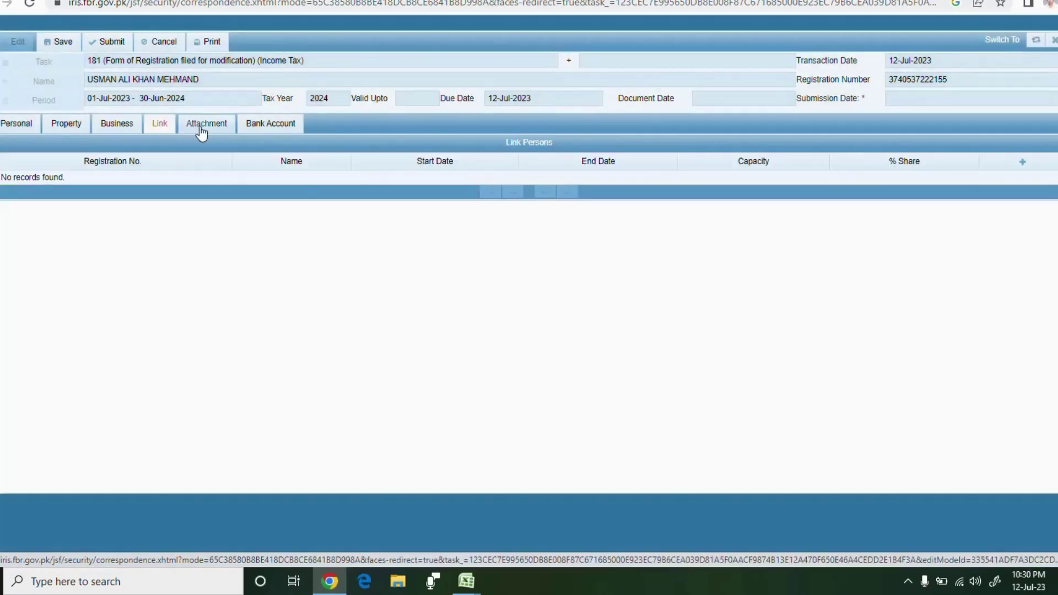
click(204, 130)
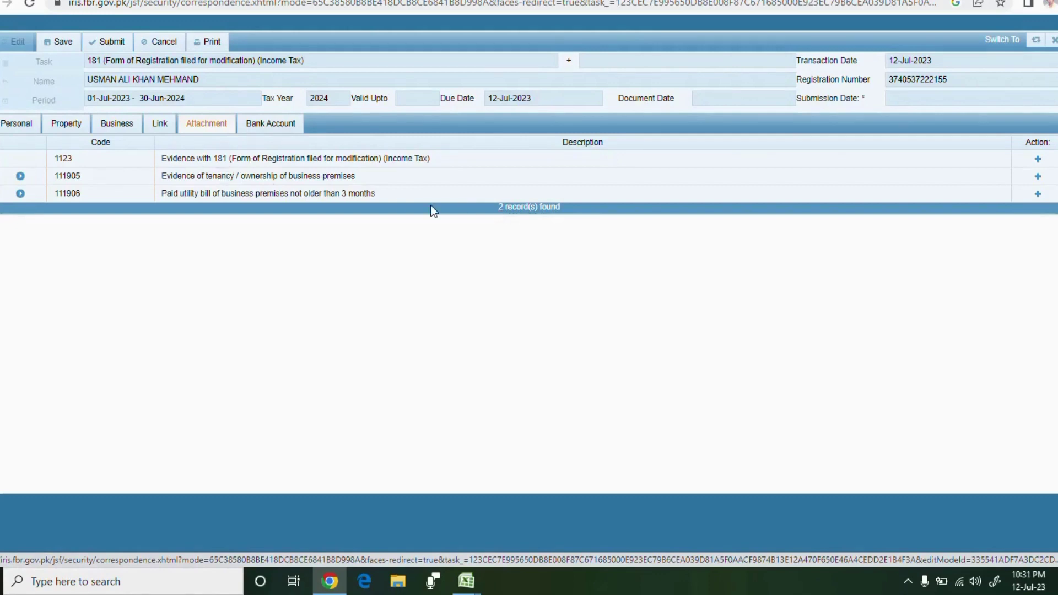
click(1039, 161)
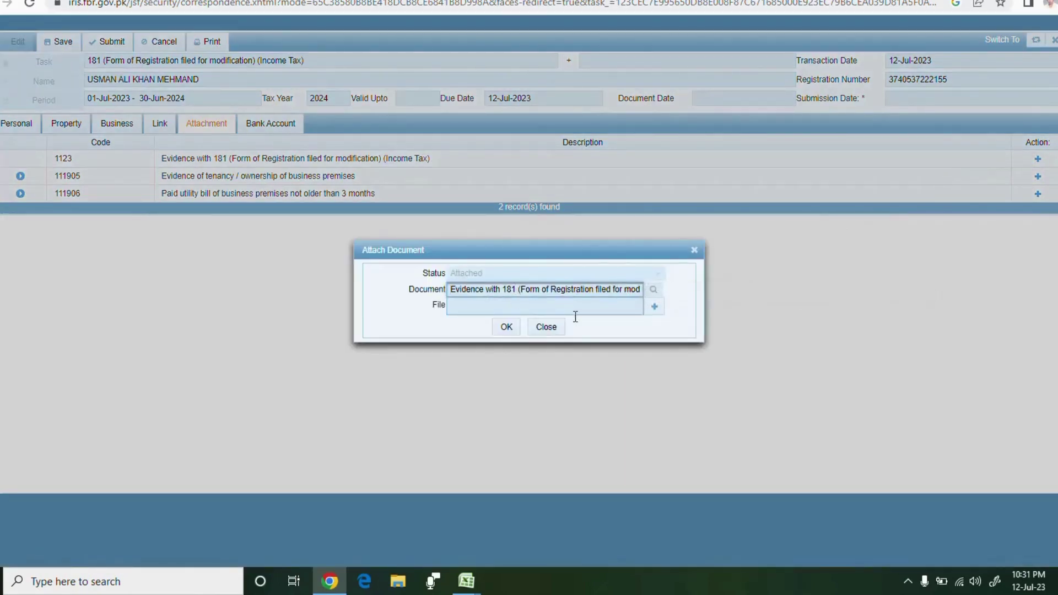
click(655, 309)
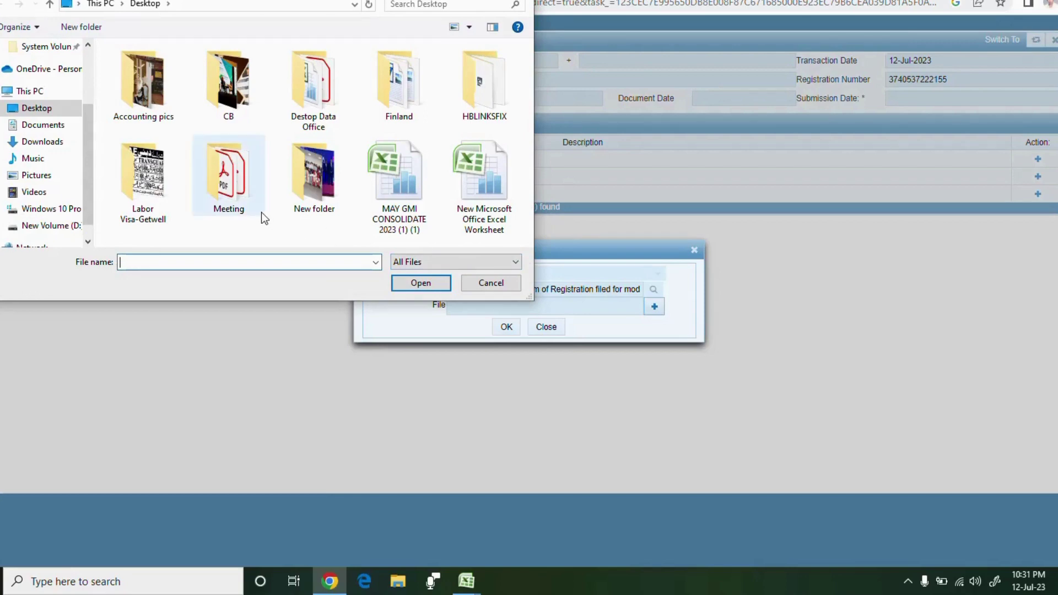
double_click(236, 204)
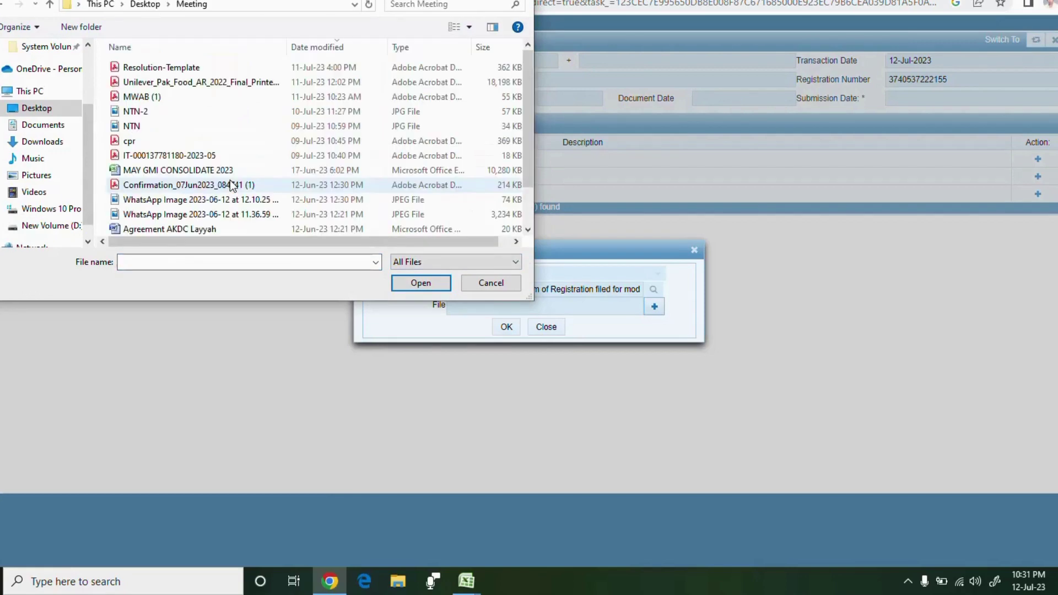
click(183, 69)
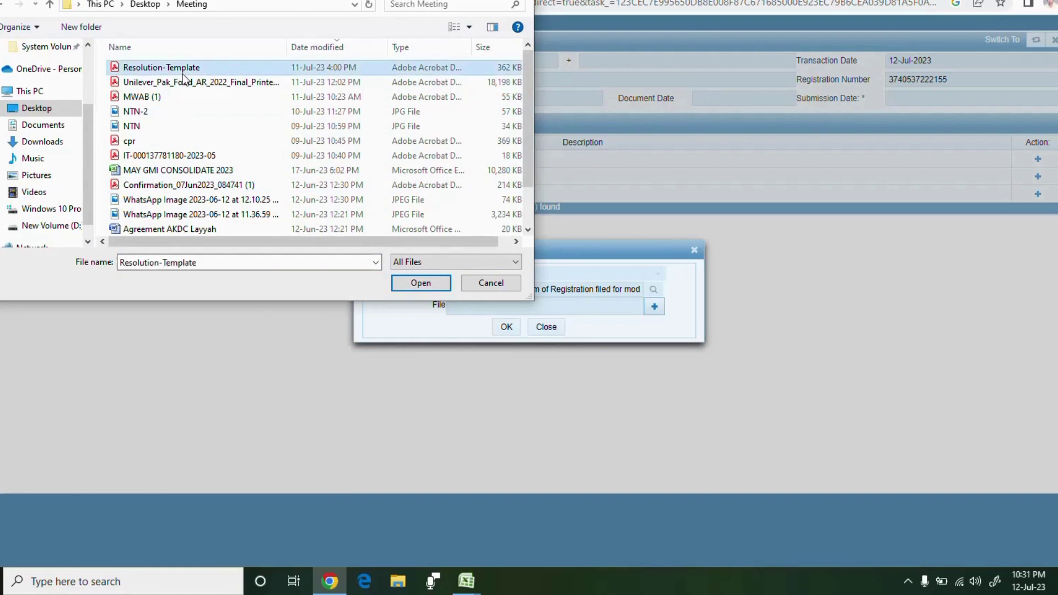
click(412, 282)
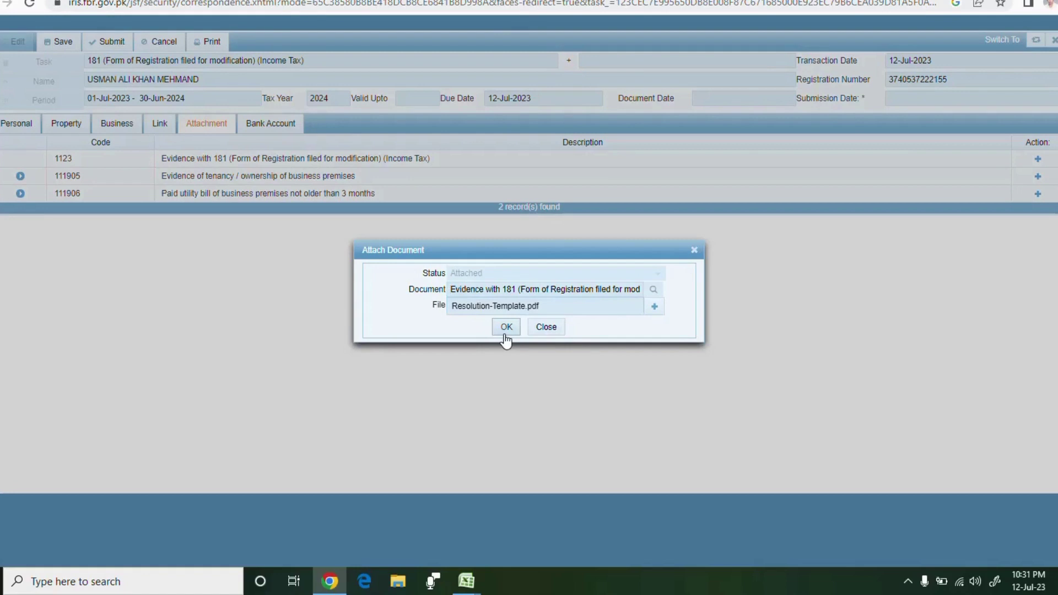
click(552, 328)
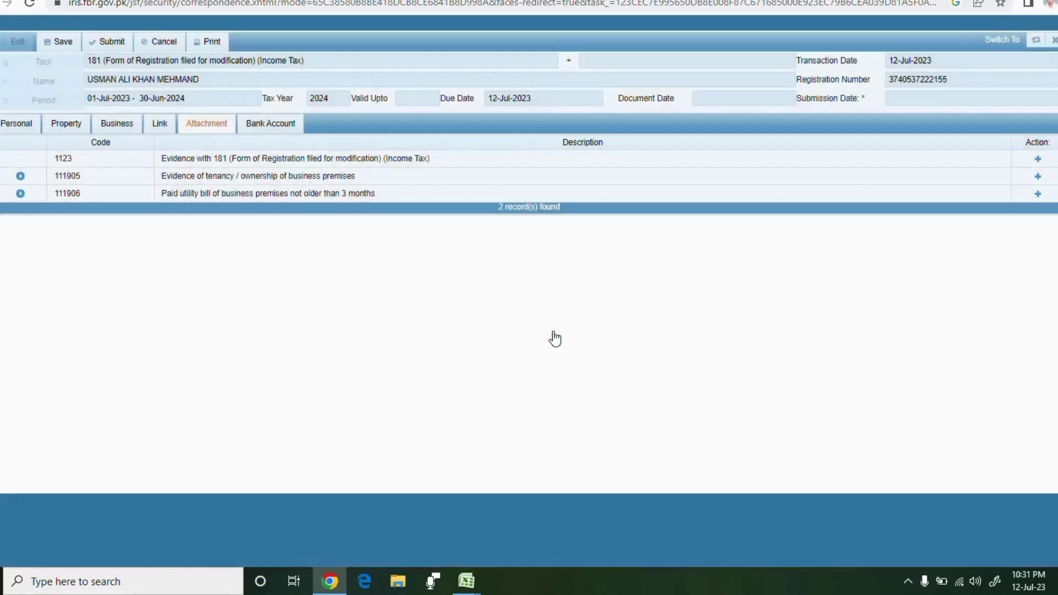
click(1039, 177)
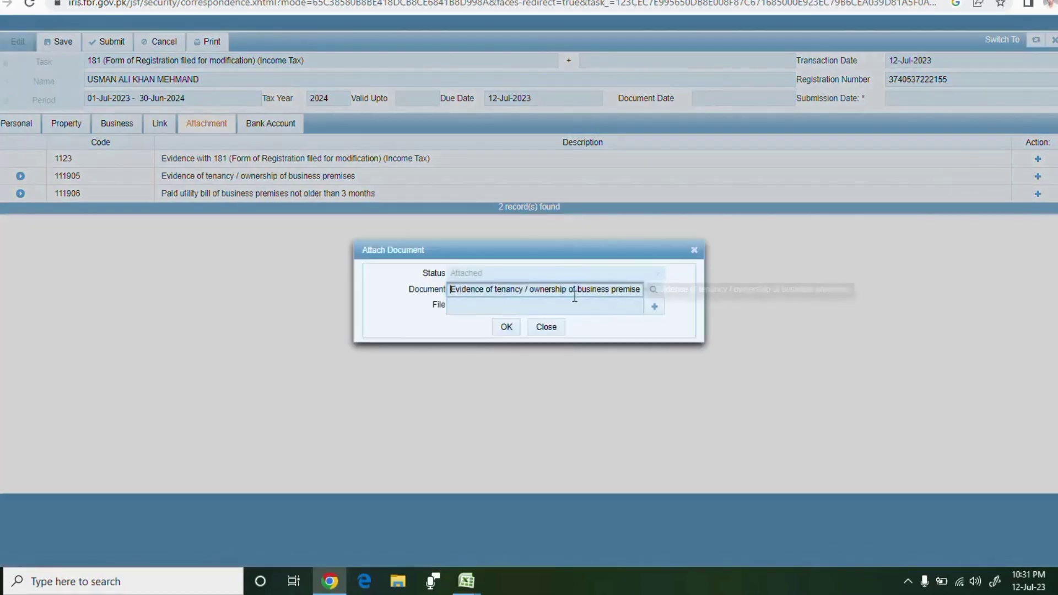
click(655, 309)
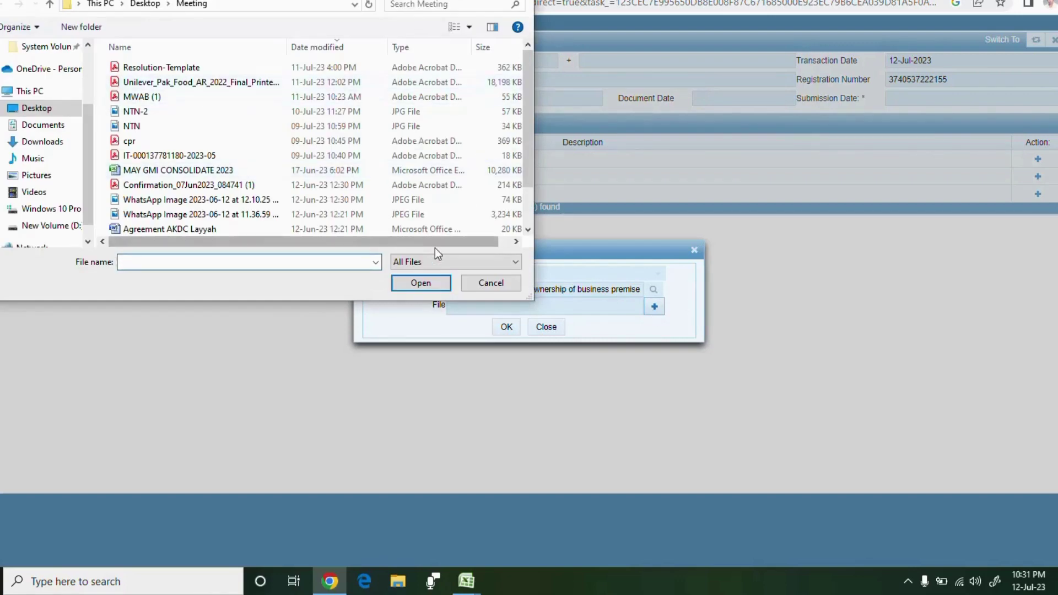
click(485, 283)
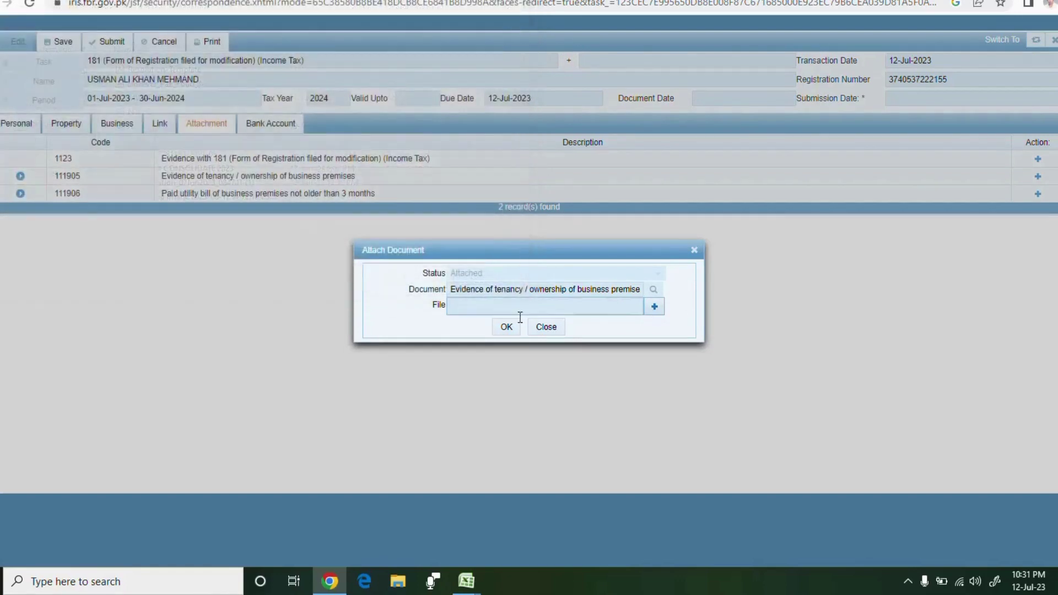
click(548, 329)
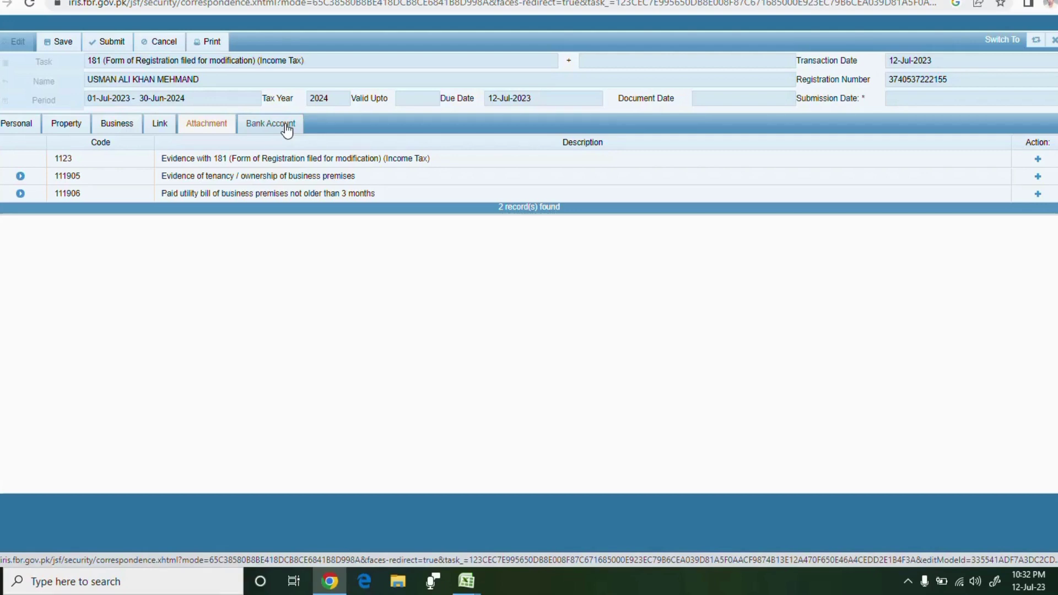
Check the Bank Account tab, then close Form 181 and discard its unsaved changes
click(286, 126)
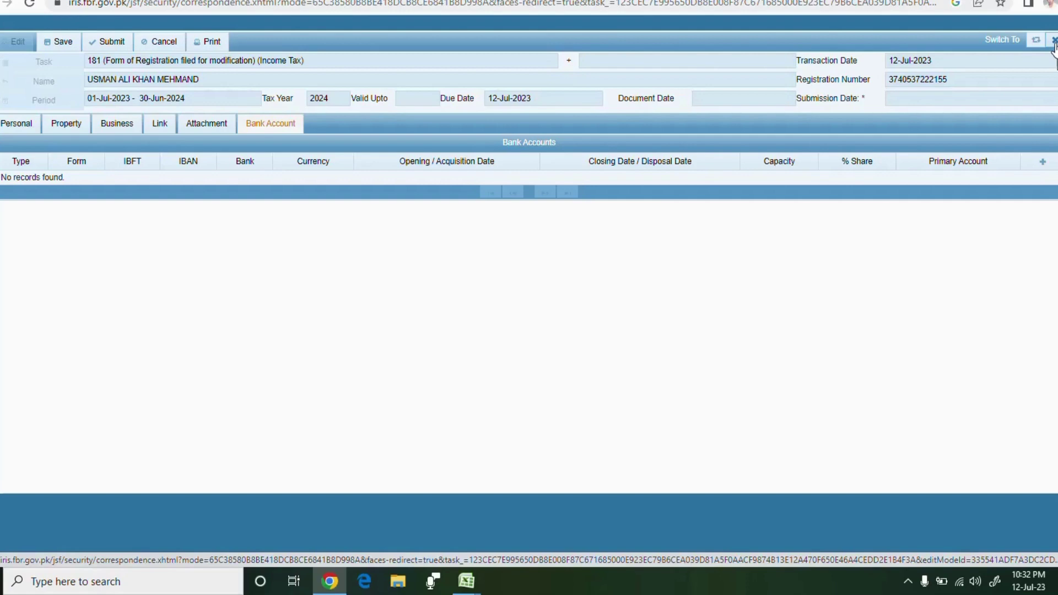
click(1054, 42)
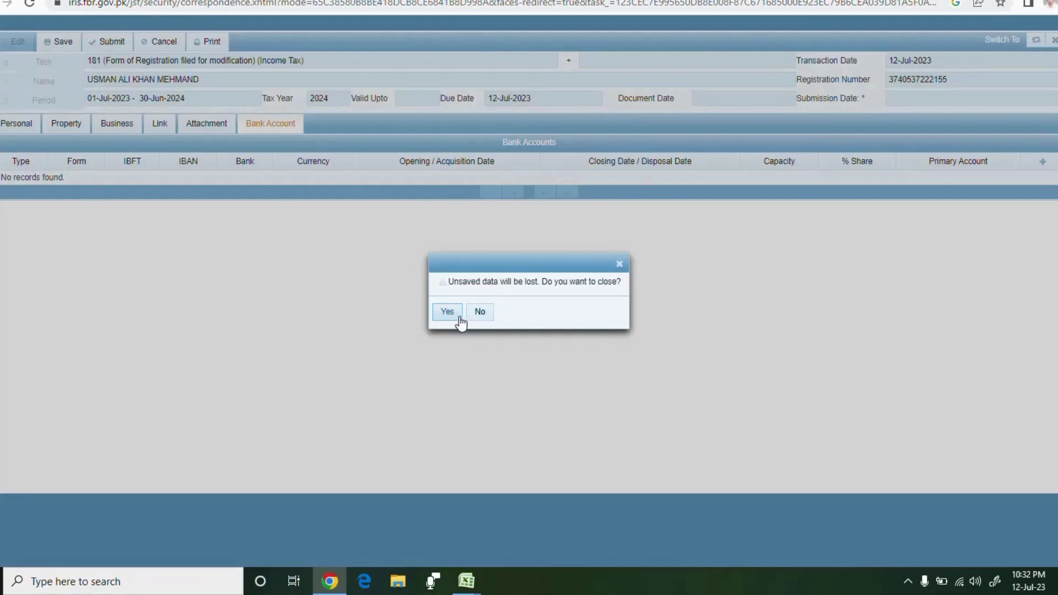
click(449, 313)
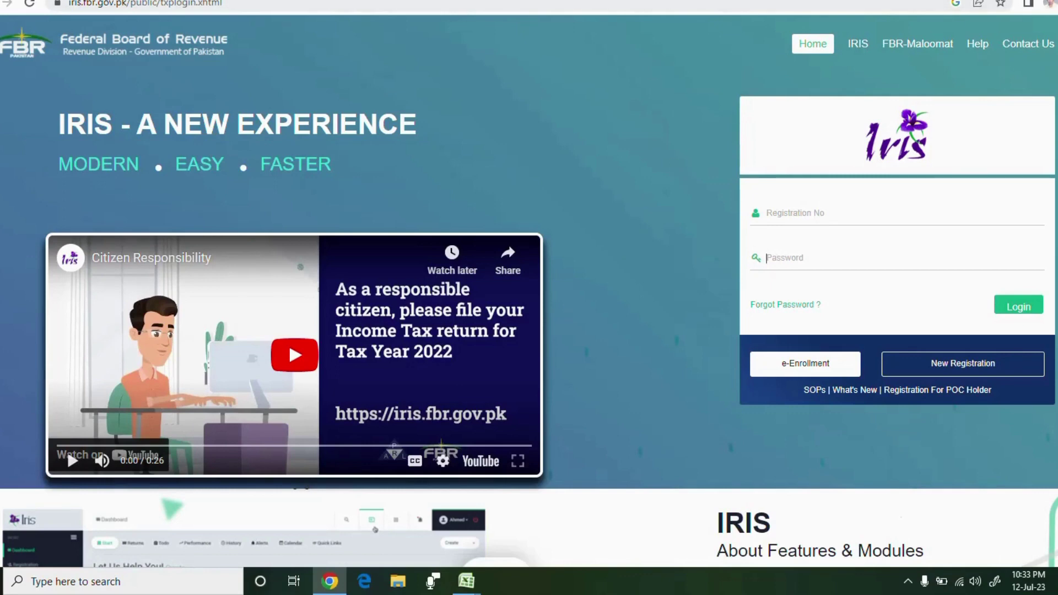
Return to the fbr Google results and open Online Verification Services (e.fbr.gov.pk) in a new tab
key(alt+Left)
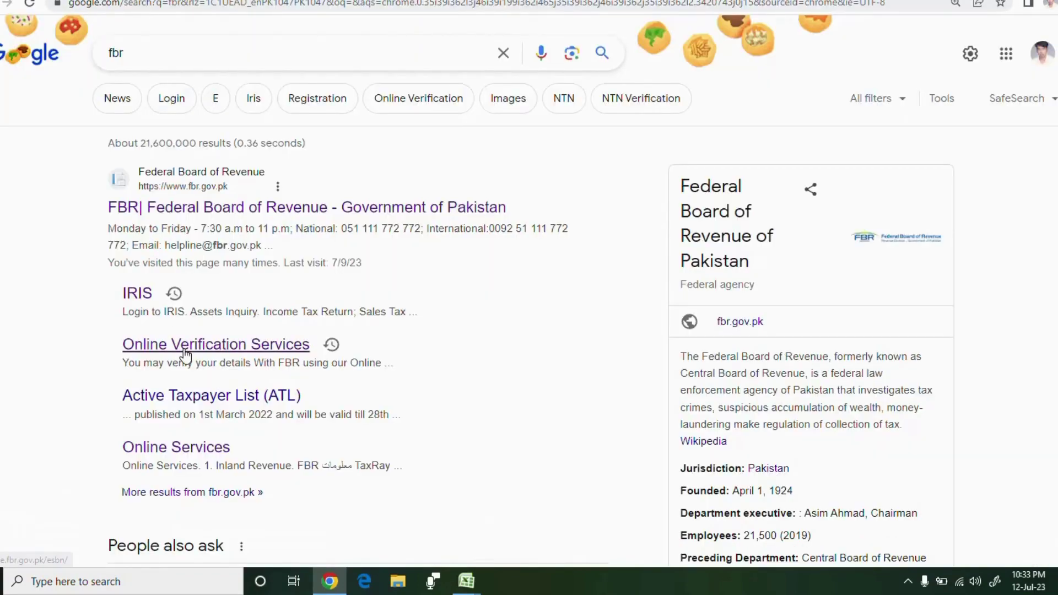
right_click(190, 351)
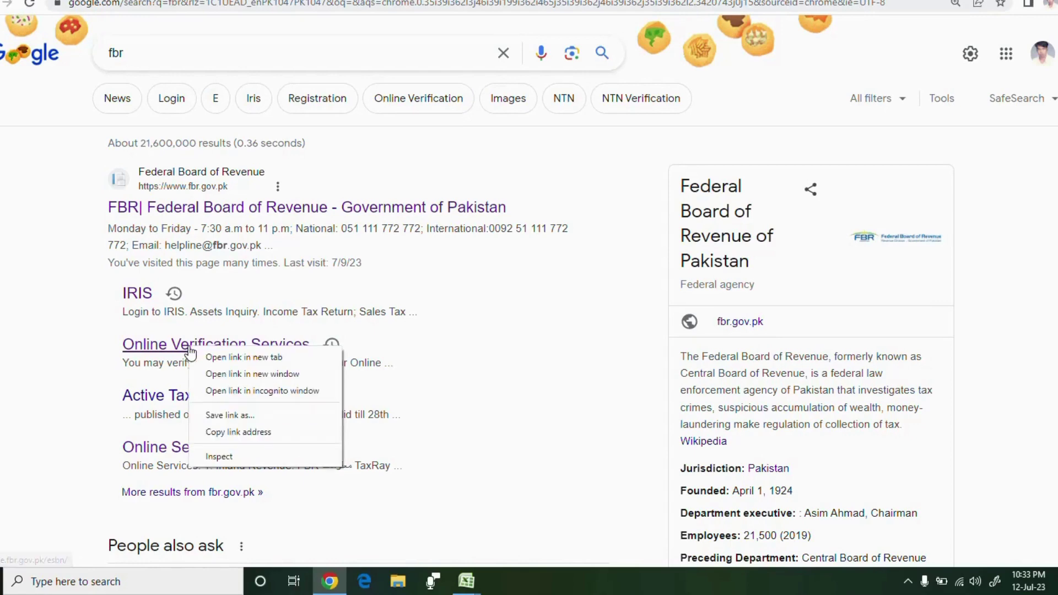
click(236, 358)
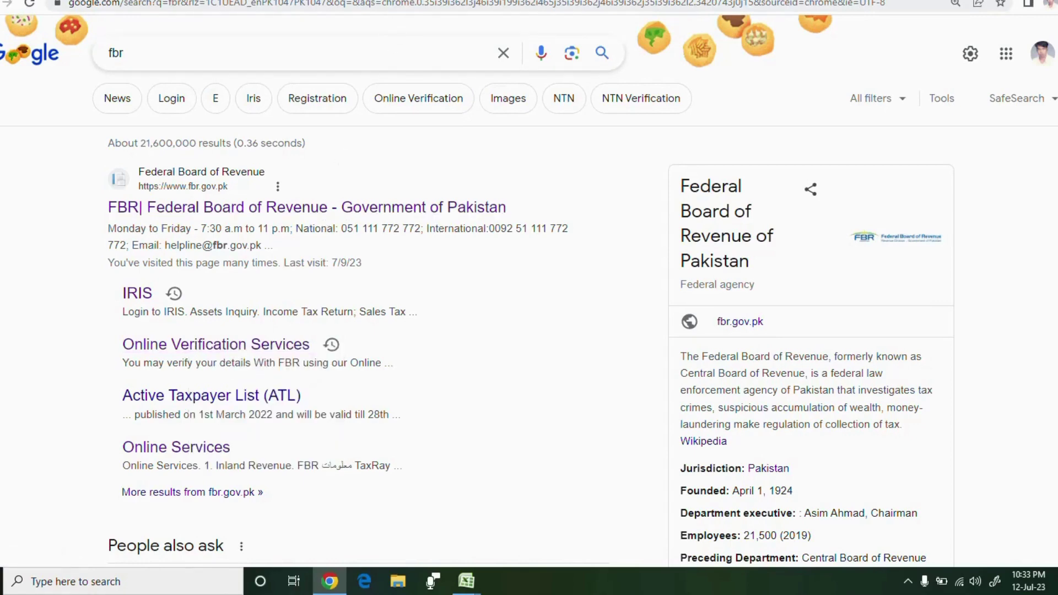
key(ctrl+Tab)
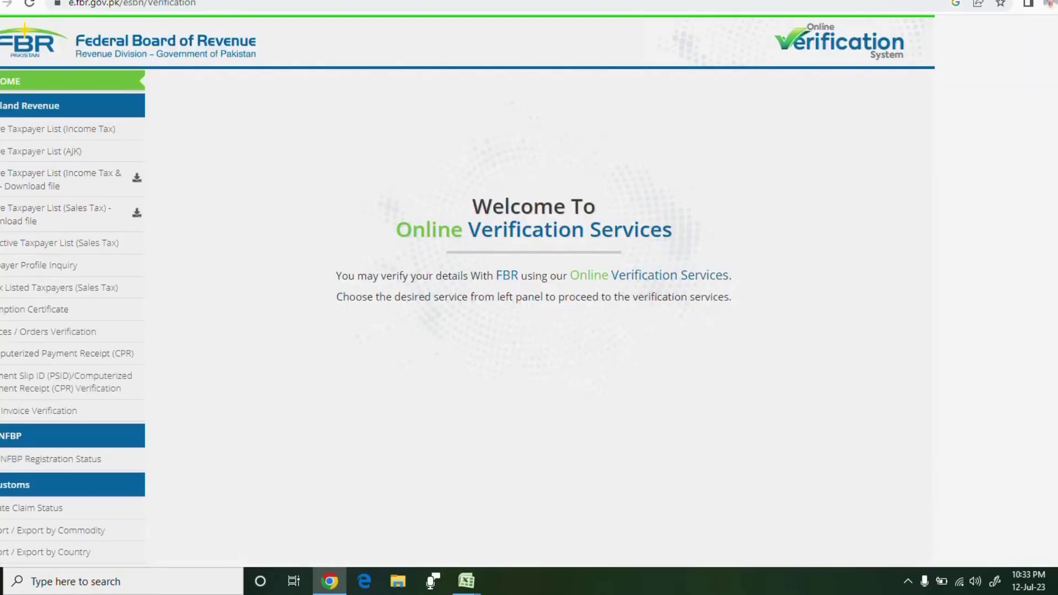
Open Taxpayer Profile Inquiry from the left menu and set Parameter Type to CNIC
click(64, 270)
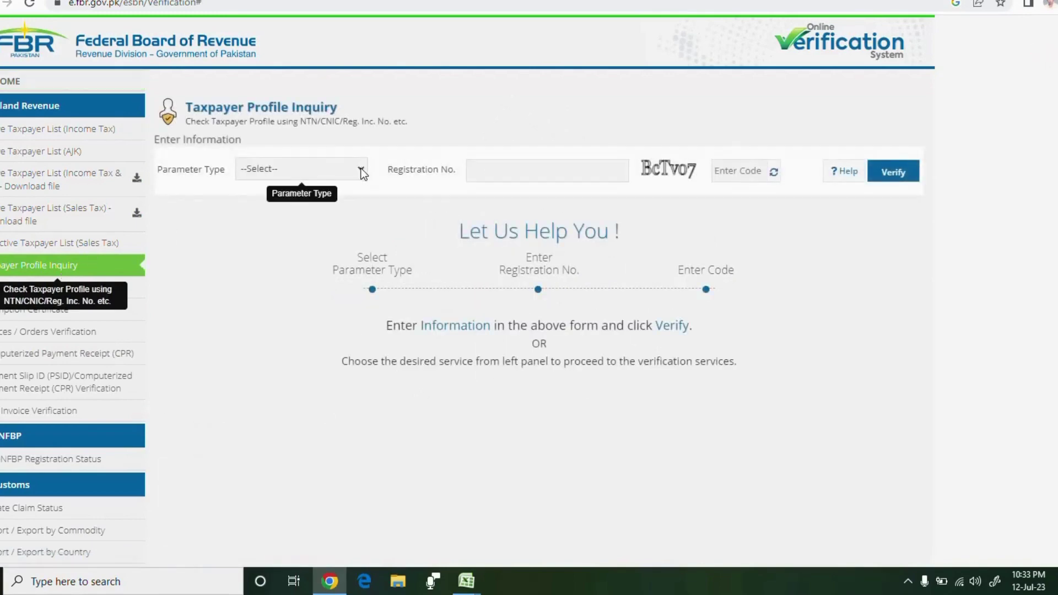
click(361, 169)
click(298, 215)
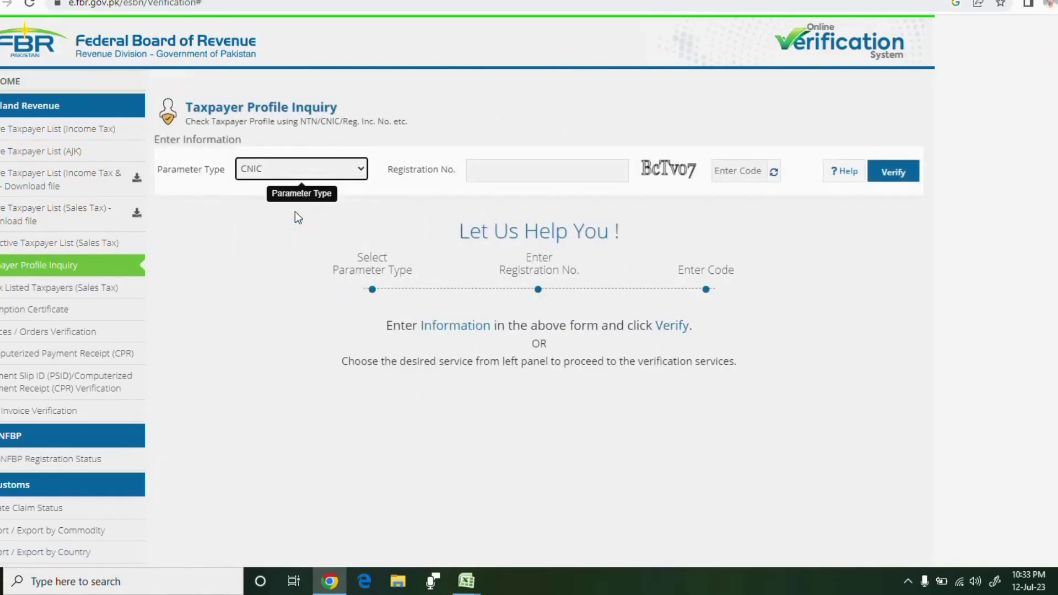